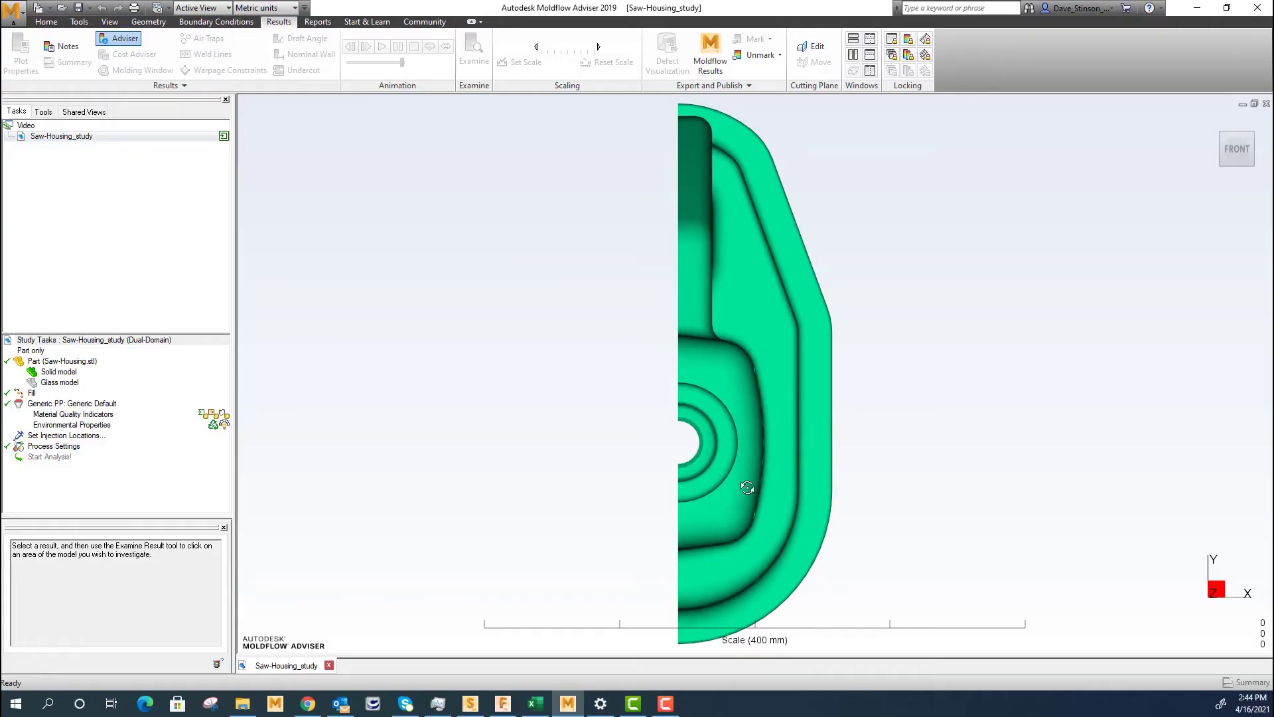
Orbit and zoom out on the Saw-Housing to view its vented body, handle and curved flange
middle_click_drag(753, 489, 757, 379)
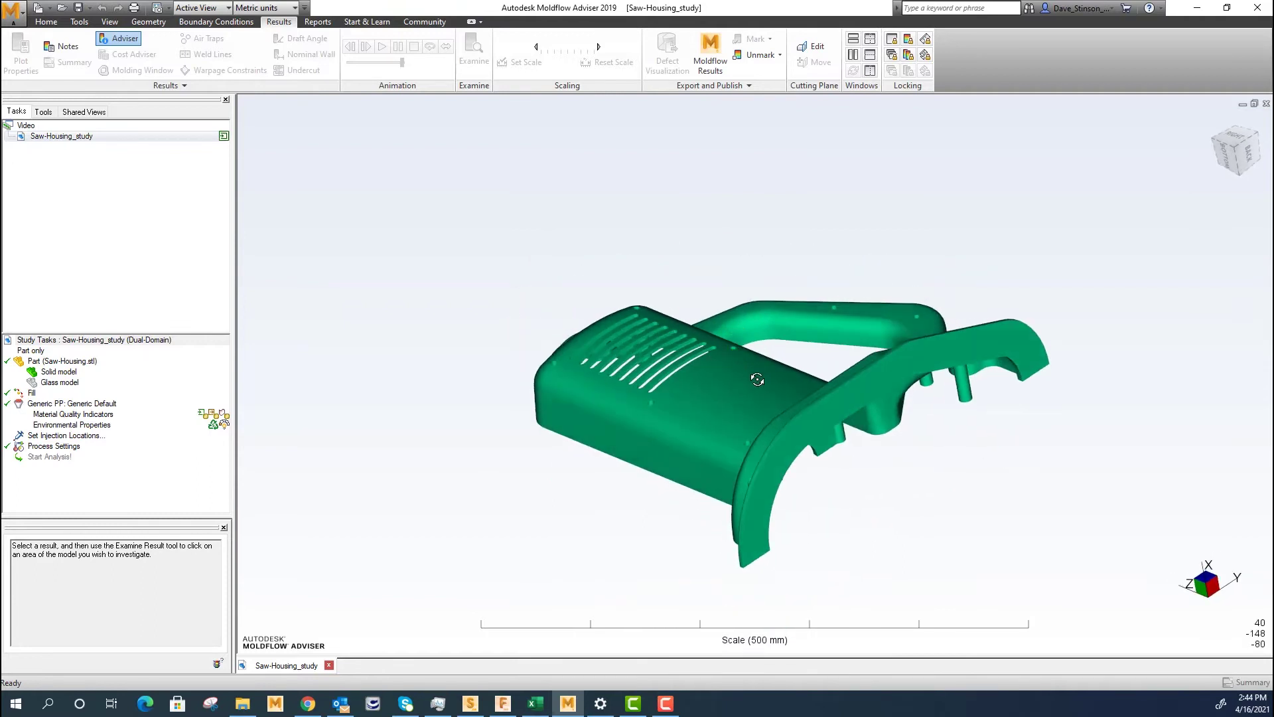
scroll(763, 386, "down", 3)
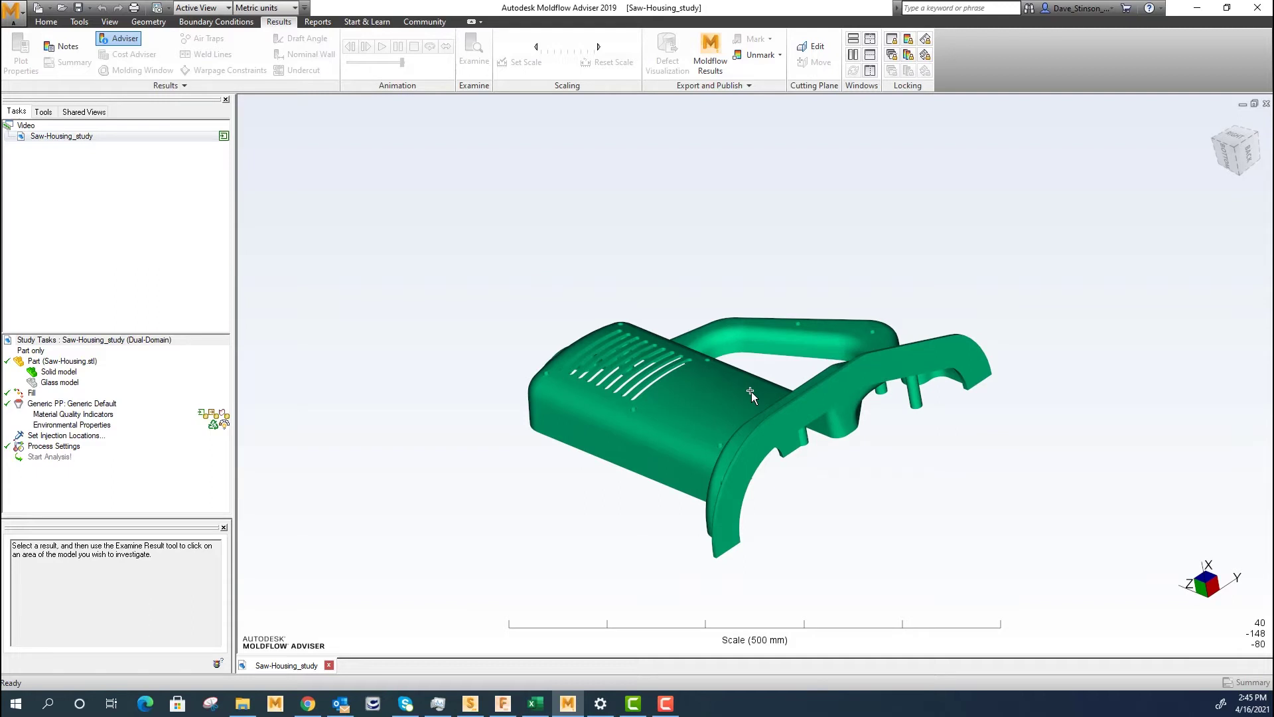
middle_click_drag(679, 463, 763, 483)
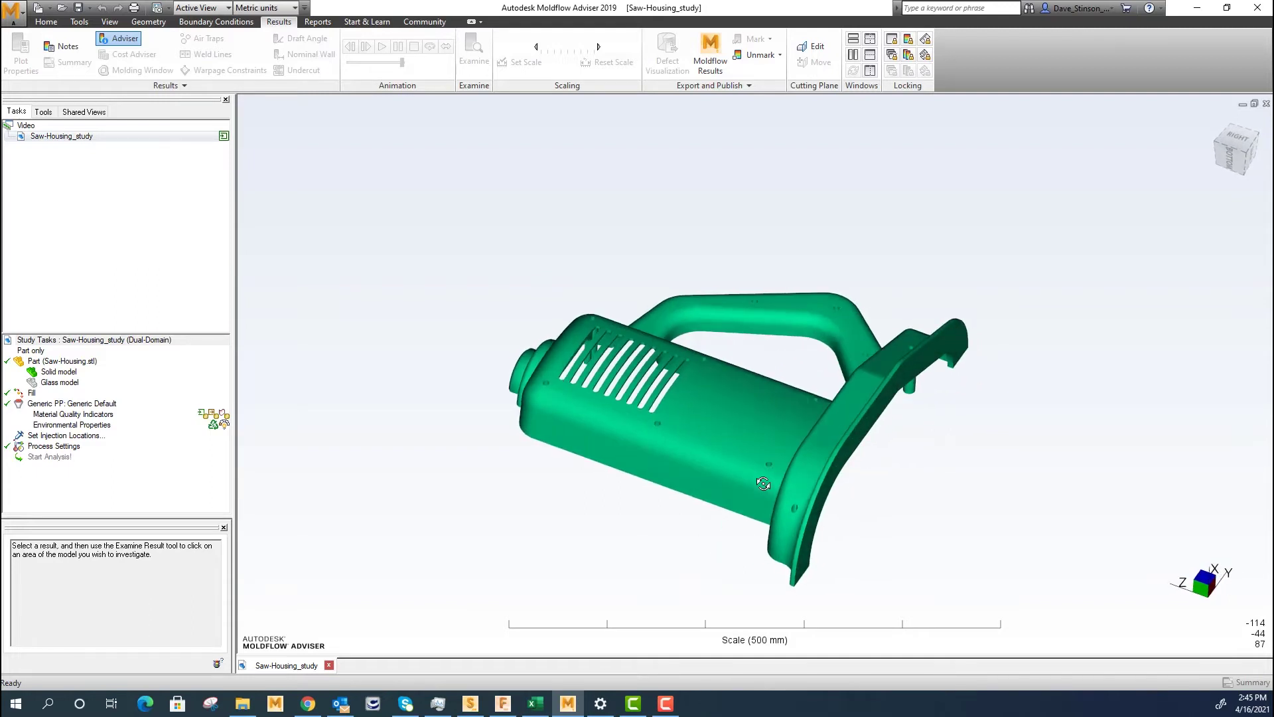
middle_click_drag(763, 484, 724, 372)
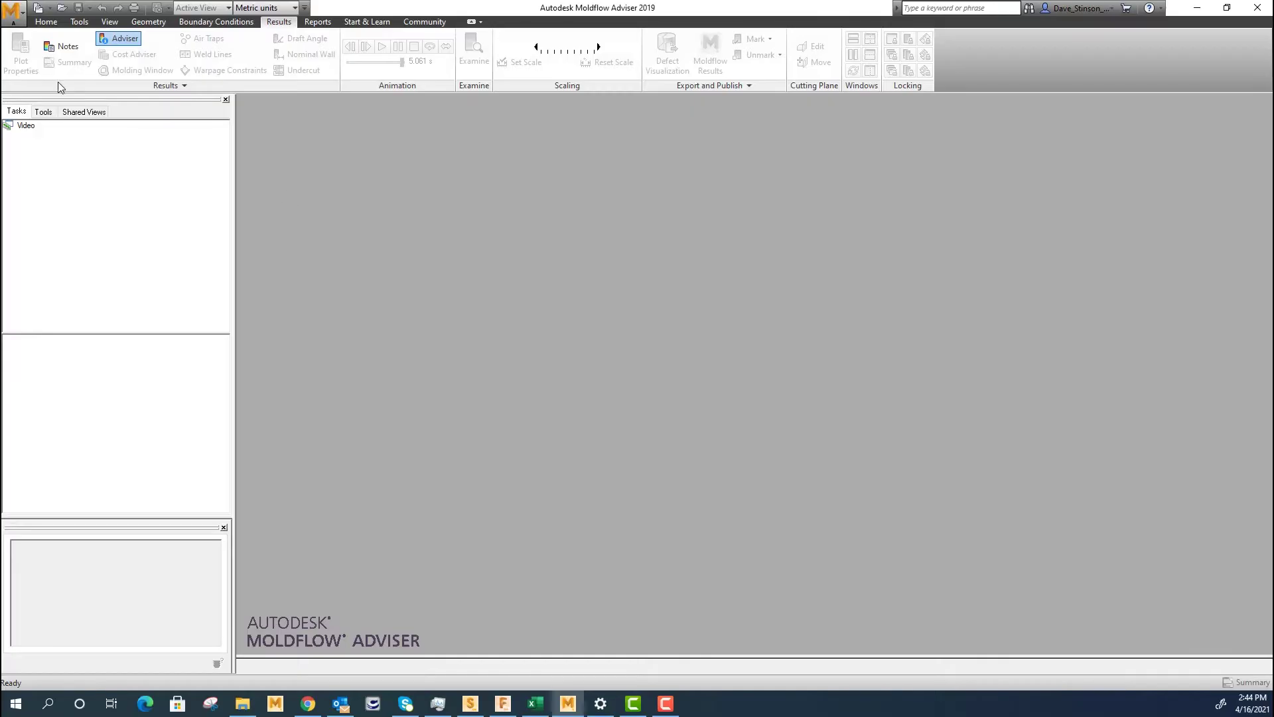
Import Saw-Housing.stl into the Video project, reaching the Units step (inches, 4.50 x 15.75 x 15.12)
left_click(27, 126)
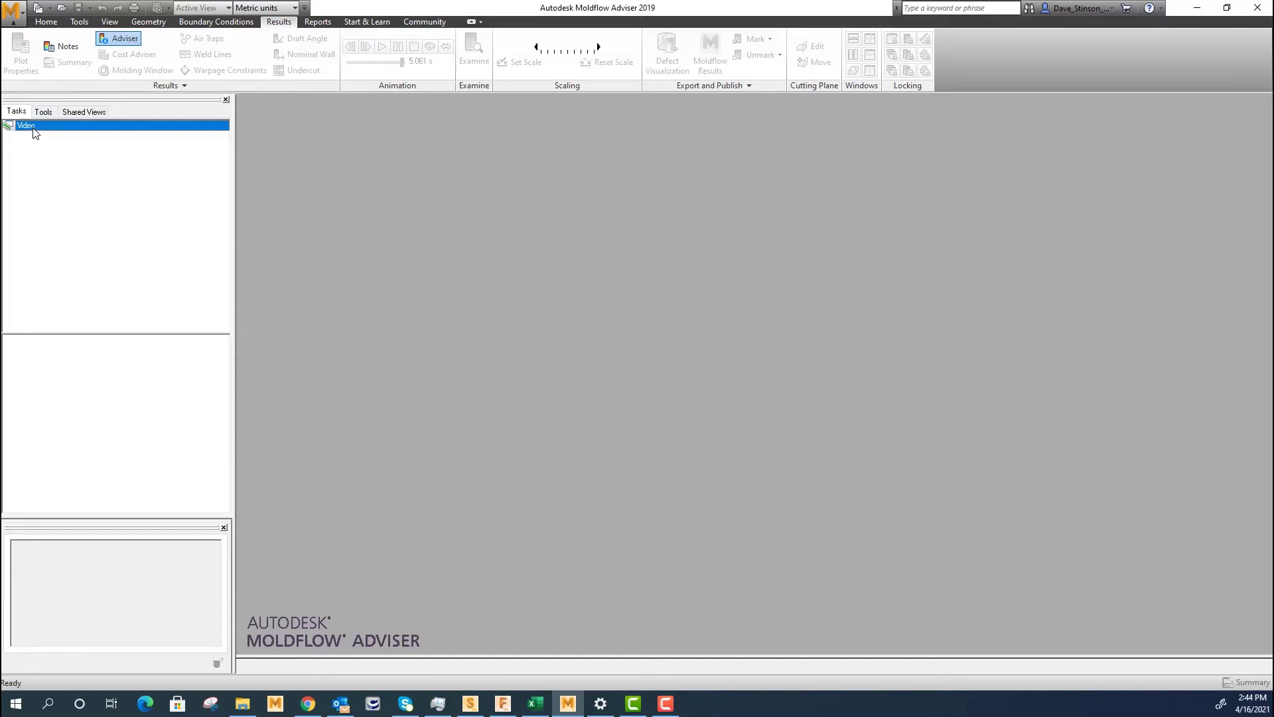
right_click(35, 132)
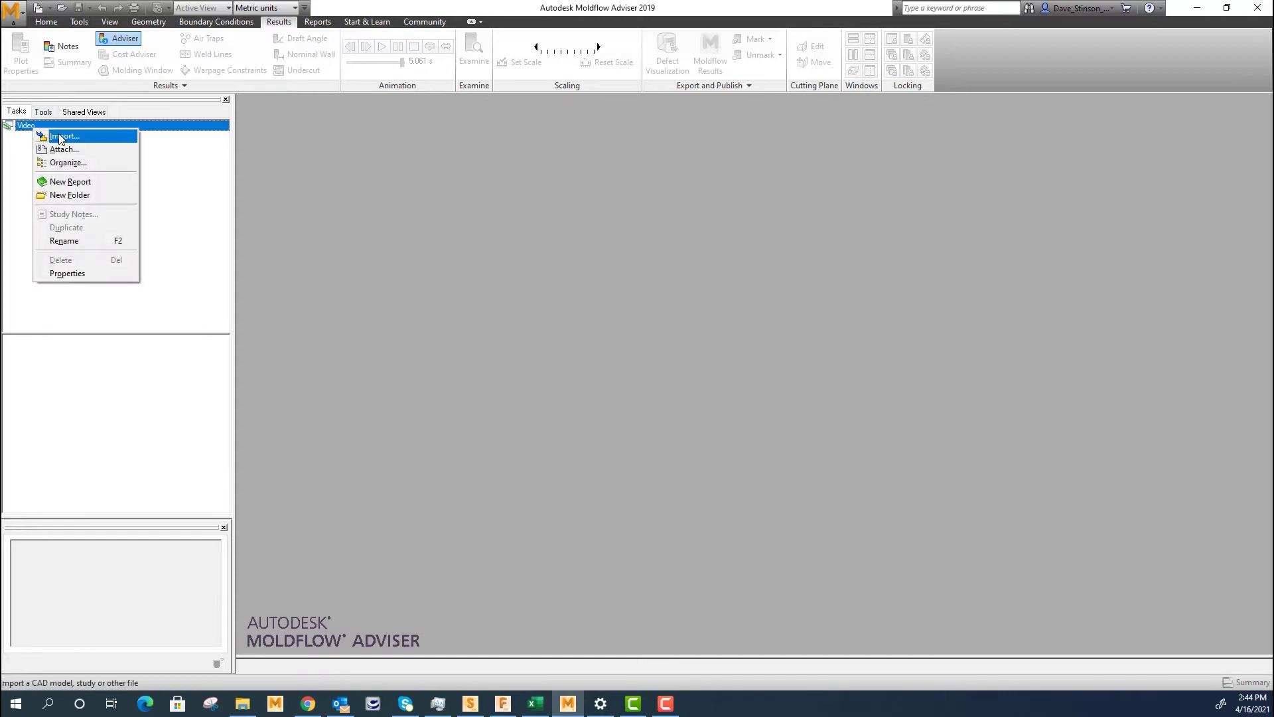
left_click(60, 138)
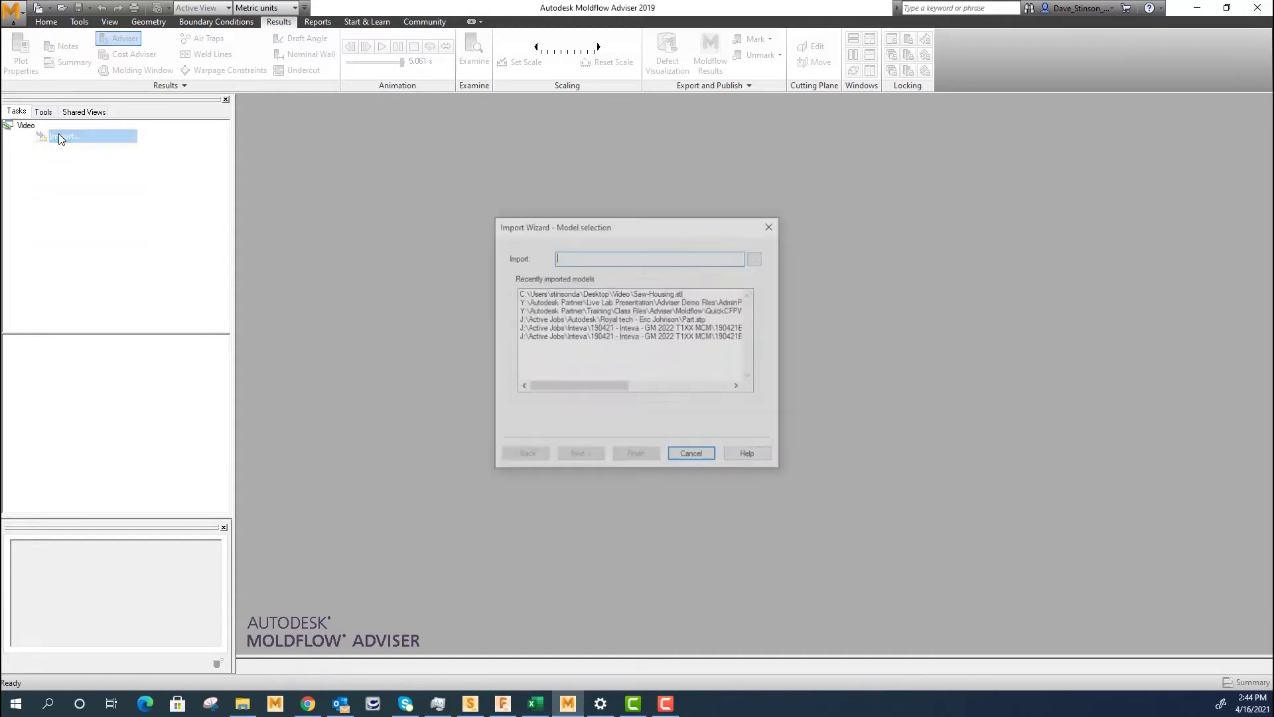
left_click(759, 260)
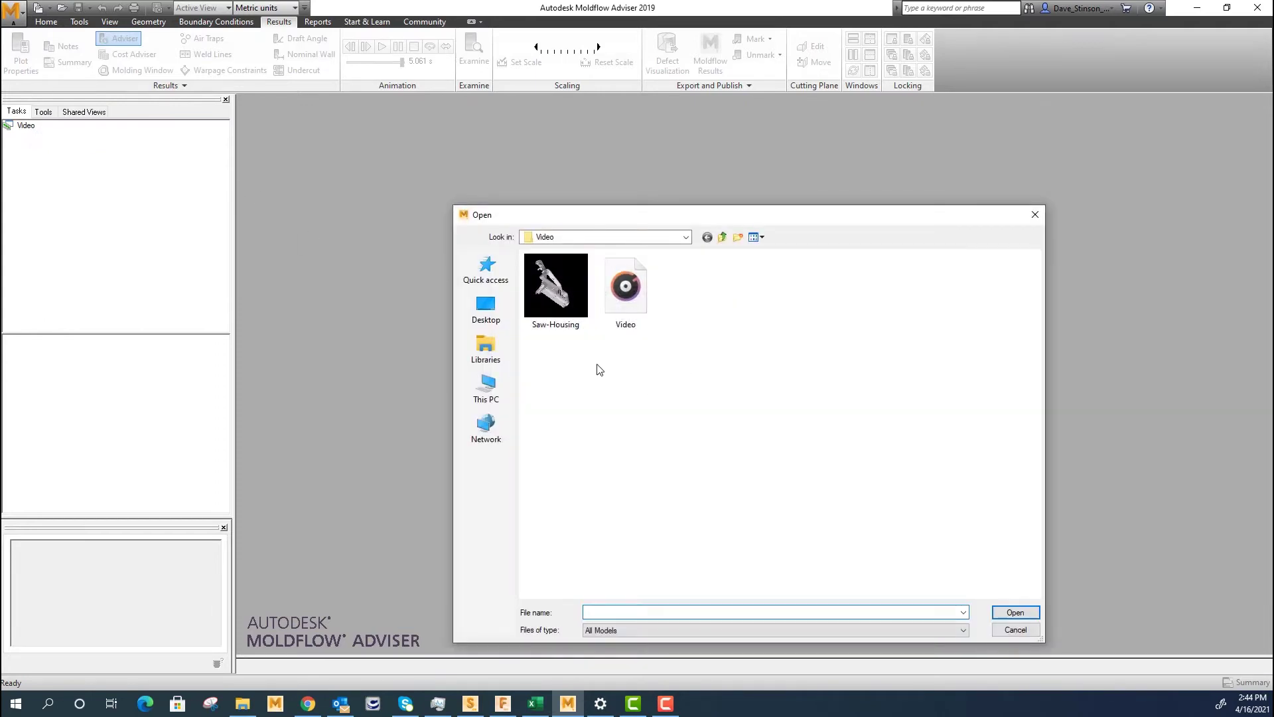
left_click(541, 325)
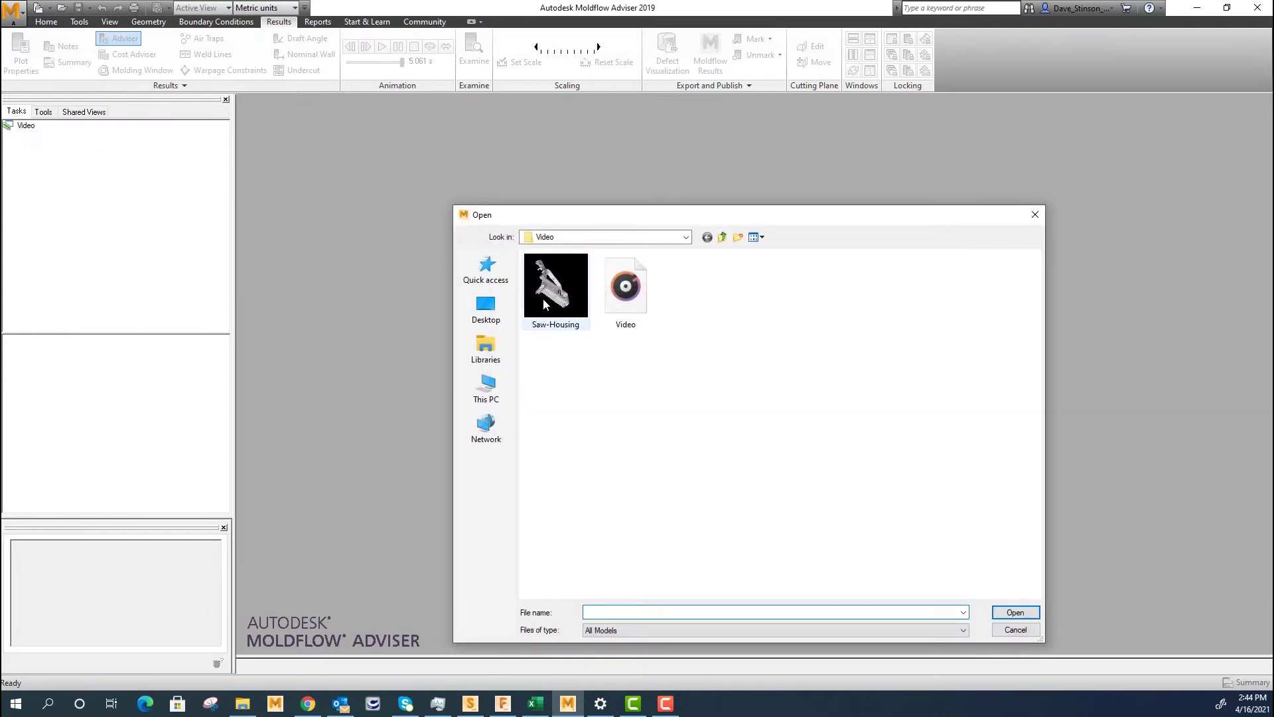
left_click(1015, 614)
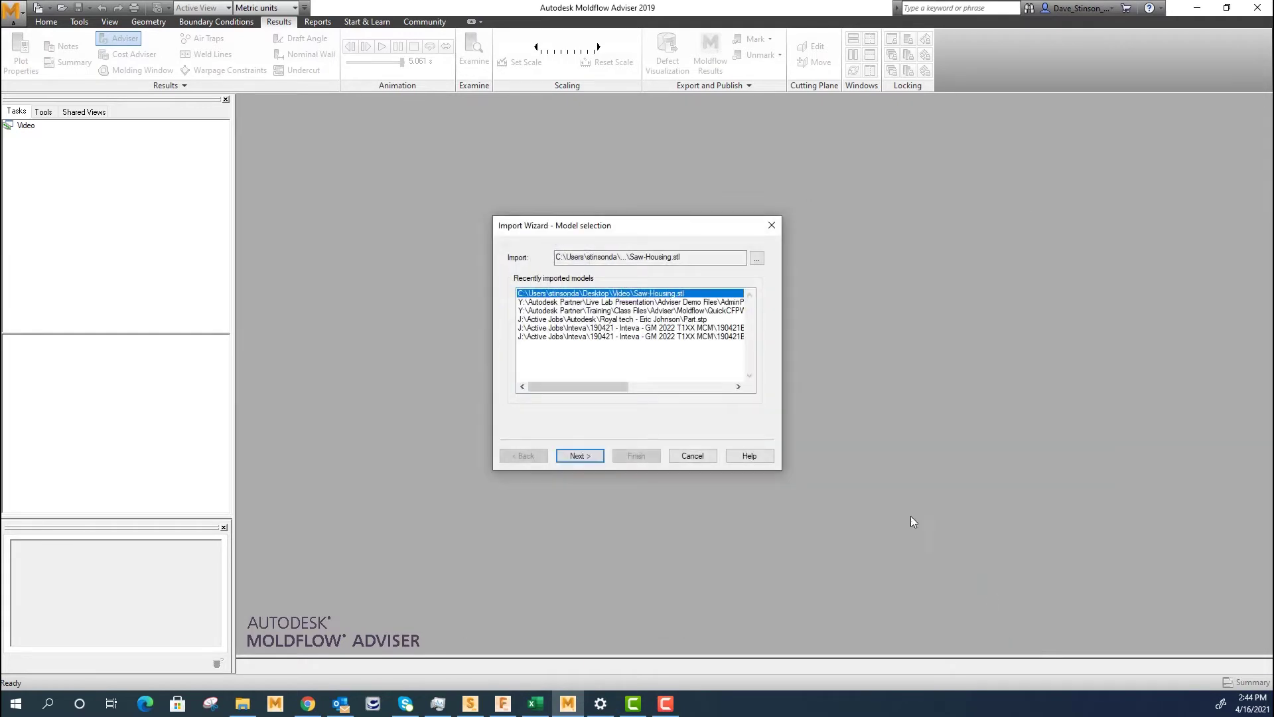
left_click(587, 456)
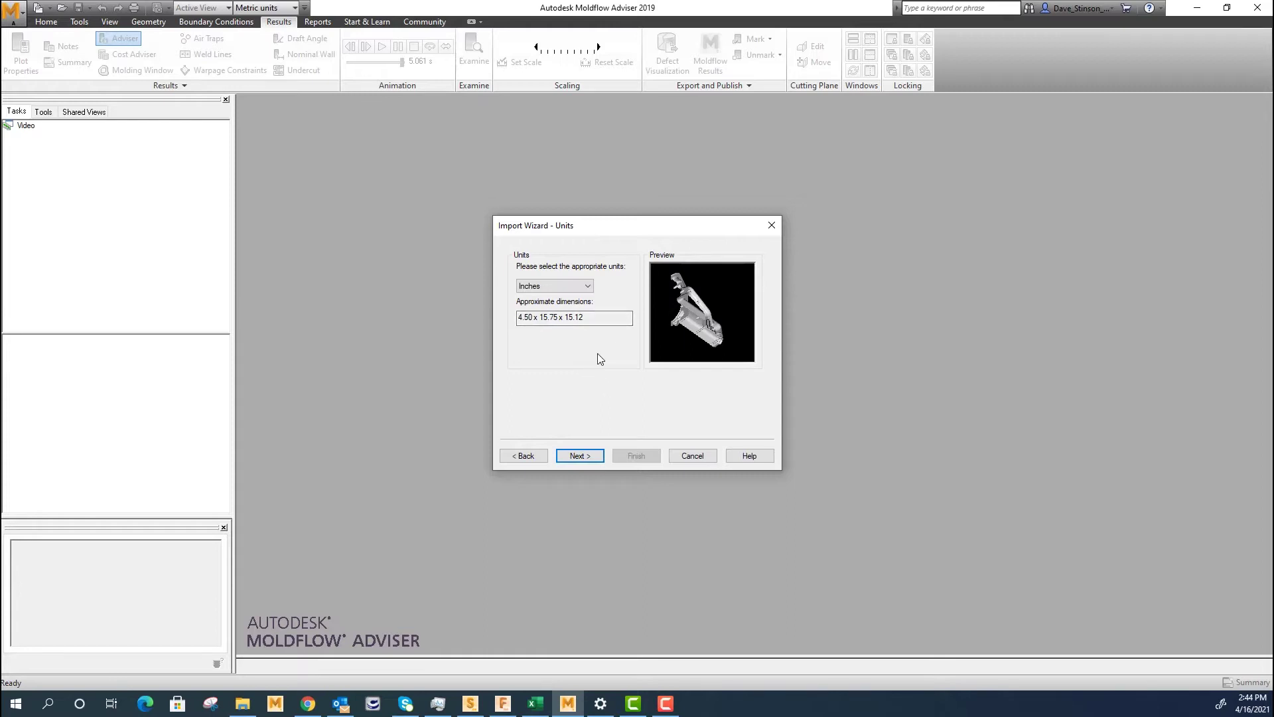
Accept inches and keep Automatic clean up and Check suitability so the model gets processed
left_click(588, 459)
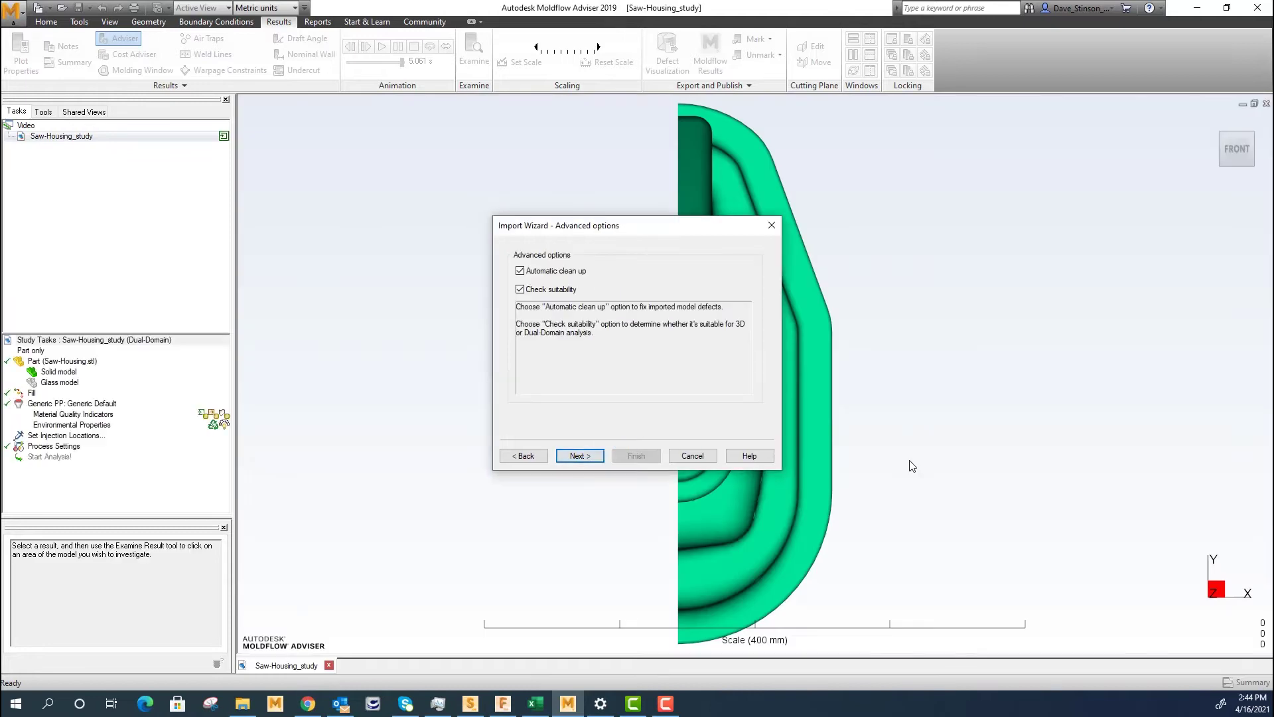
left_click(584, 458)
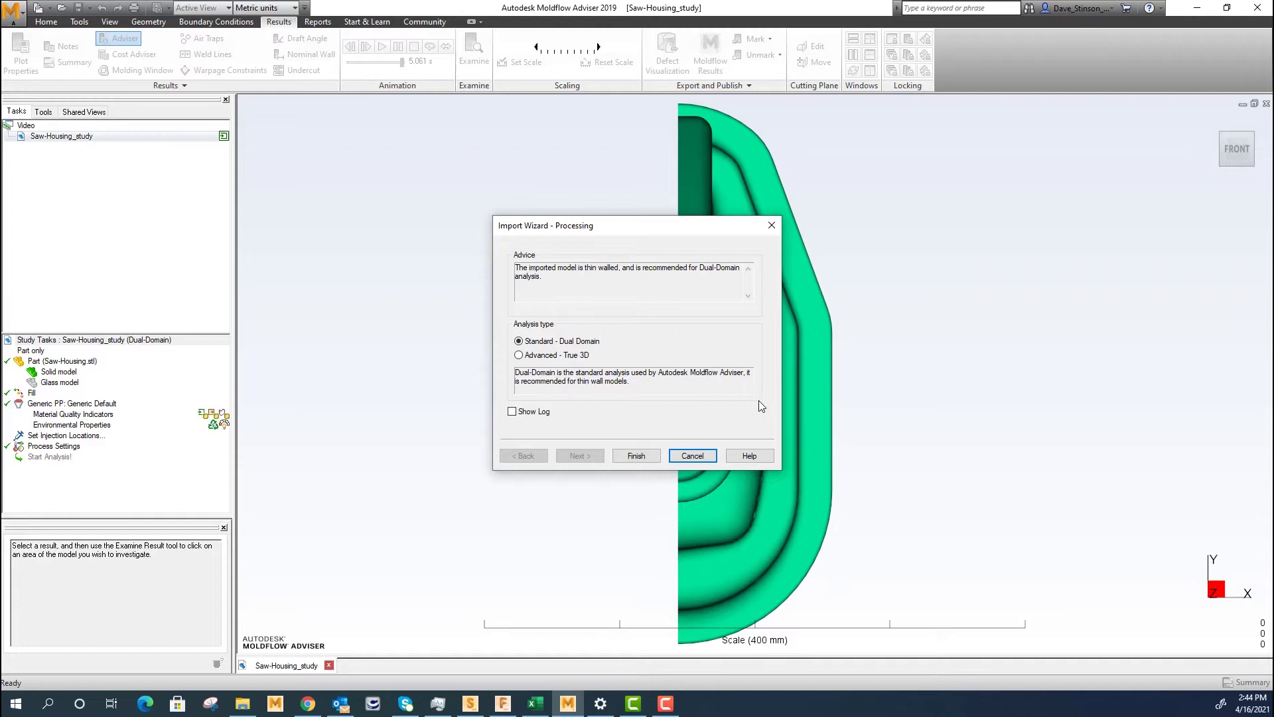
Finish the import as a Dual-Domain study and orbit the part into a tilted 3-D view
left_click(636, 456)
mouse_move(698, 483)
middle_mouse_down()
mouse_move(745, 478)
mouse_move(583, 359)
mouse_move(544, 352)
mouse_move(702, 389)
mouse_move(795, 344)
mouse_move(757, 379)
middle_mouse_up()
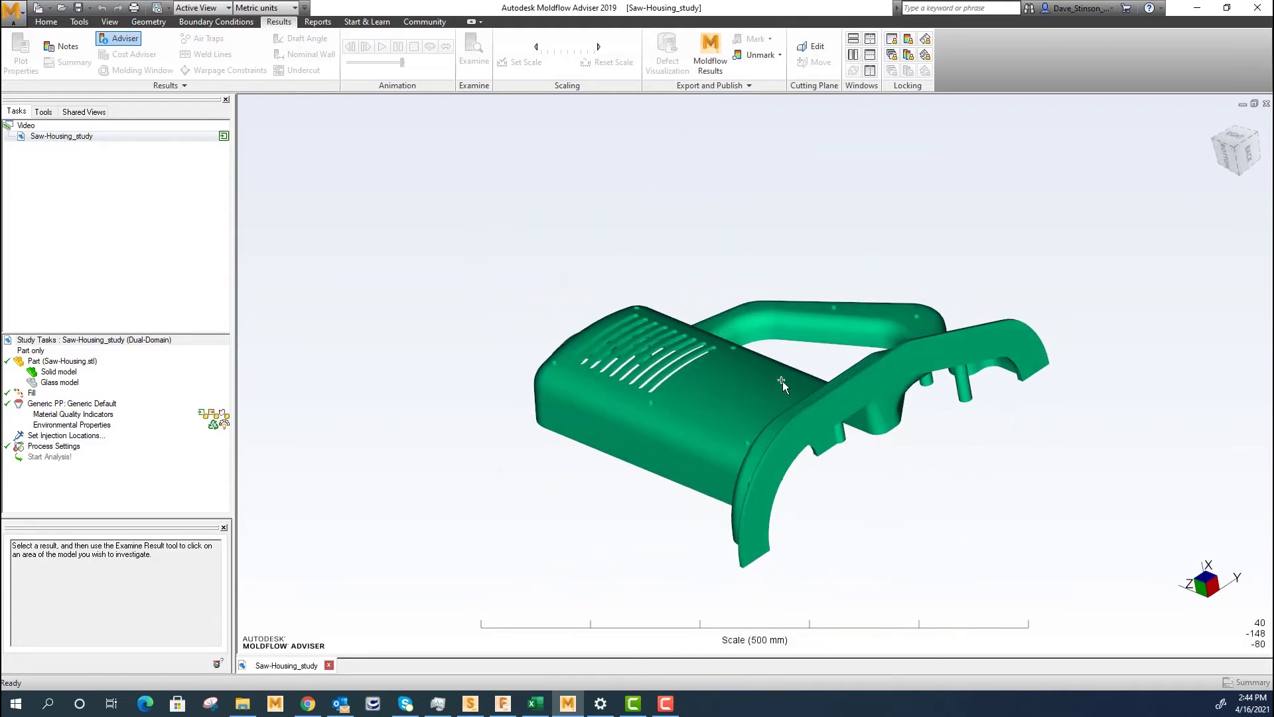
scroll(783, 381, "down", 2)
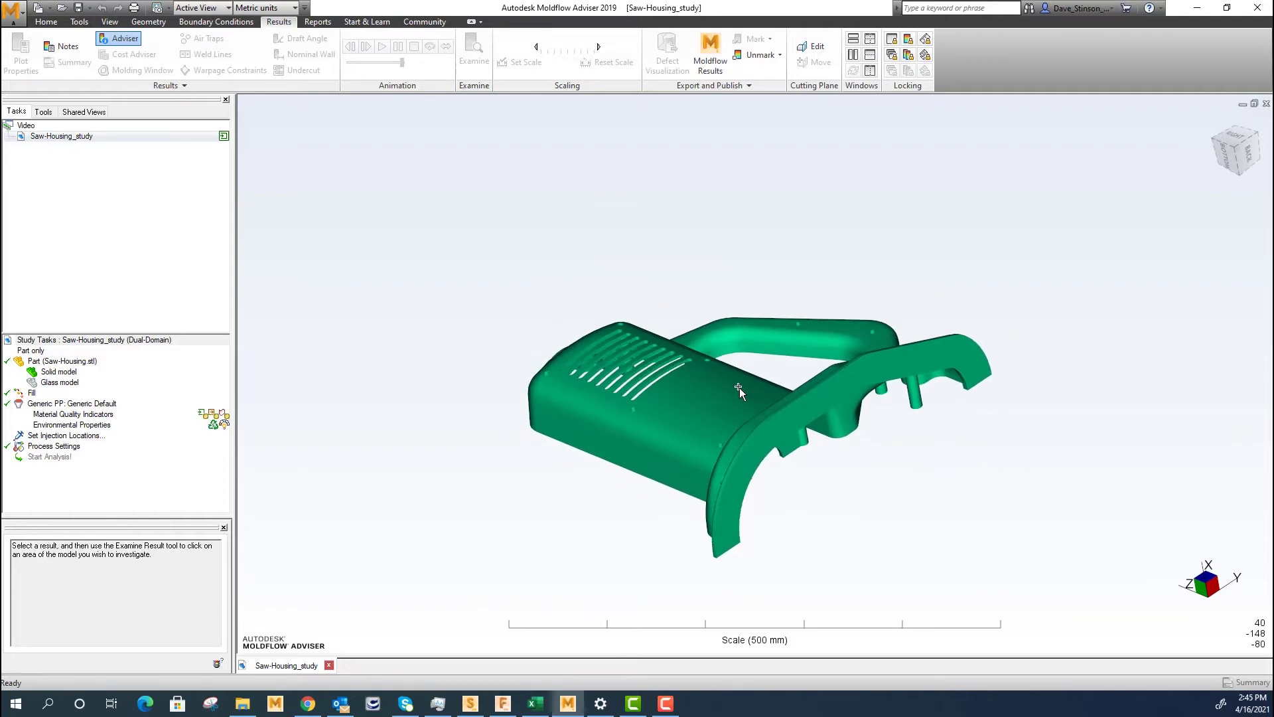
middle_click_drag(679, 463, 763, 484)
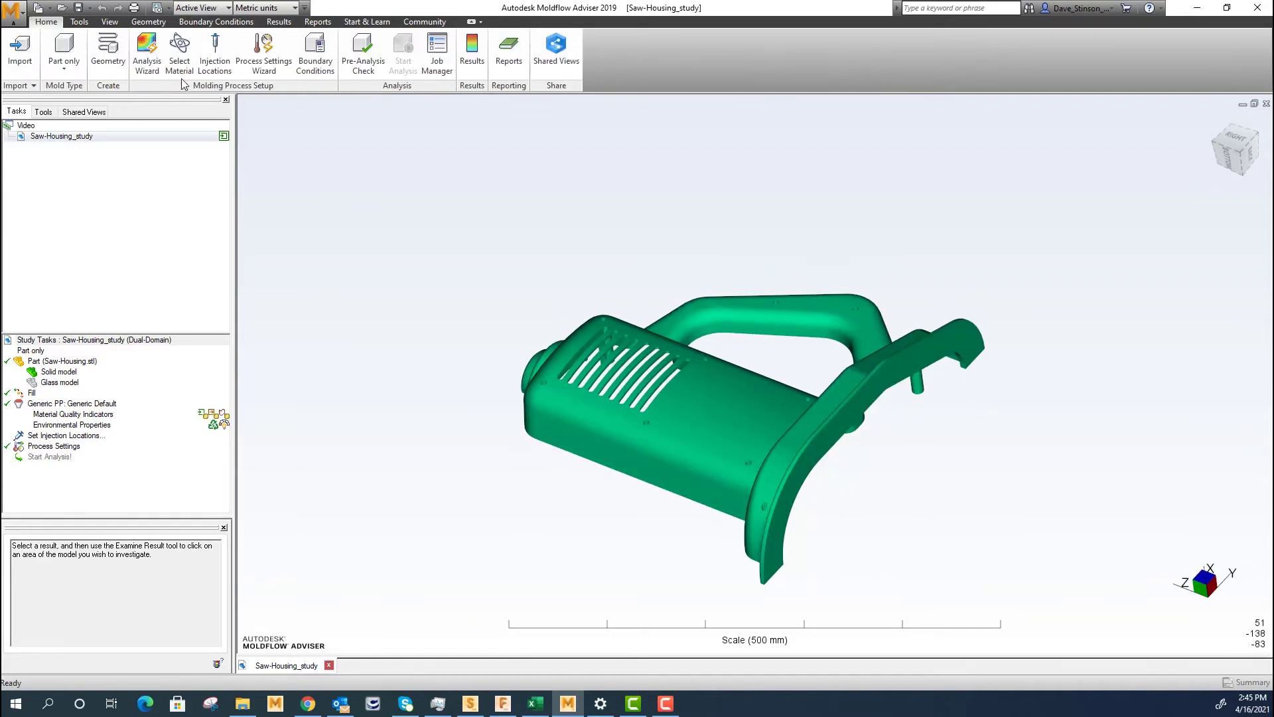
Rotate the housing -90 degrees about Y, orbiting to check it faces the viewer
left_click(139, 22)
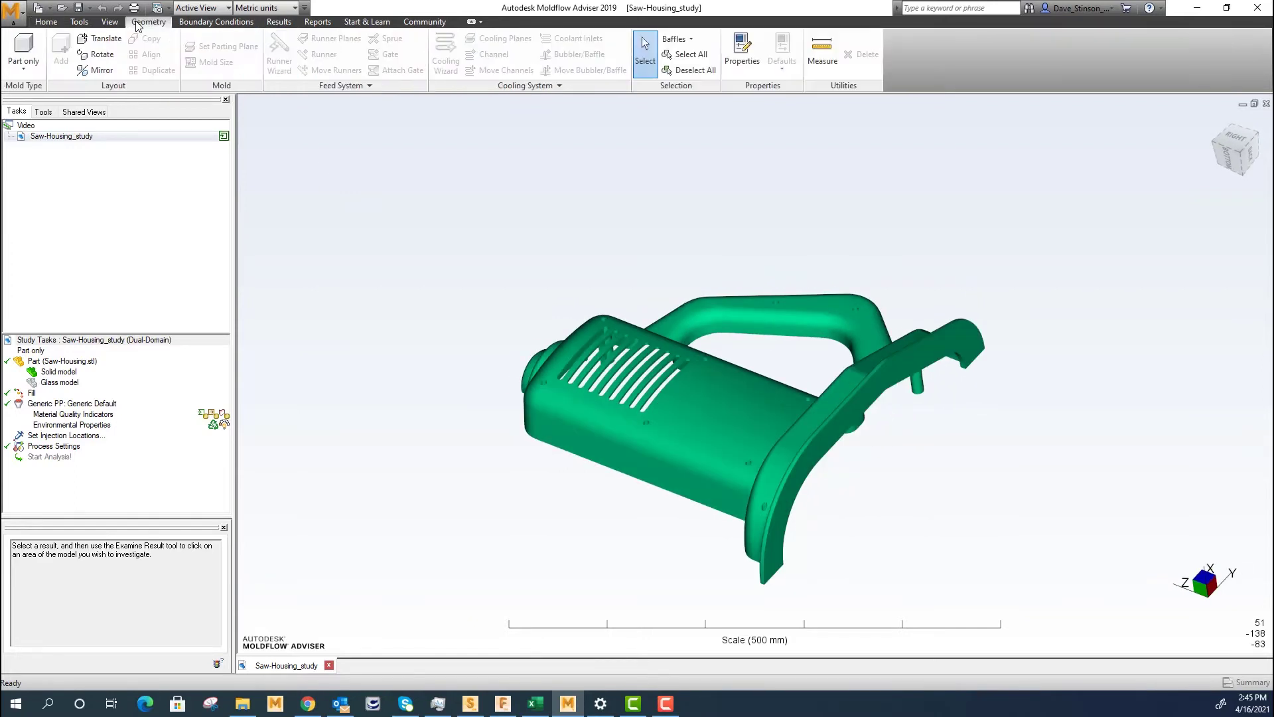
left_click(102, 54)
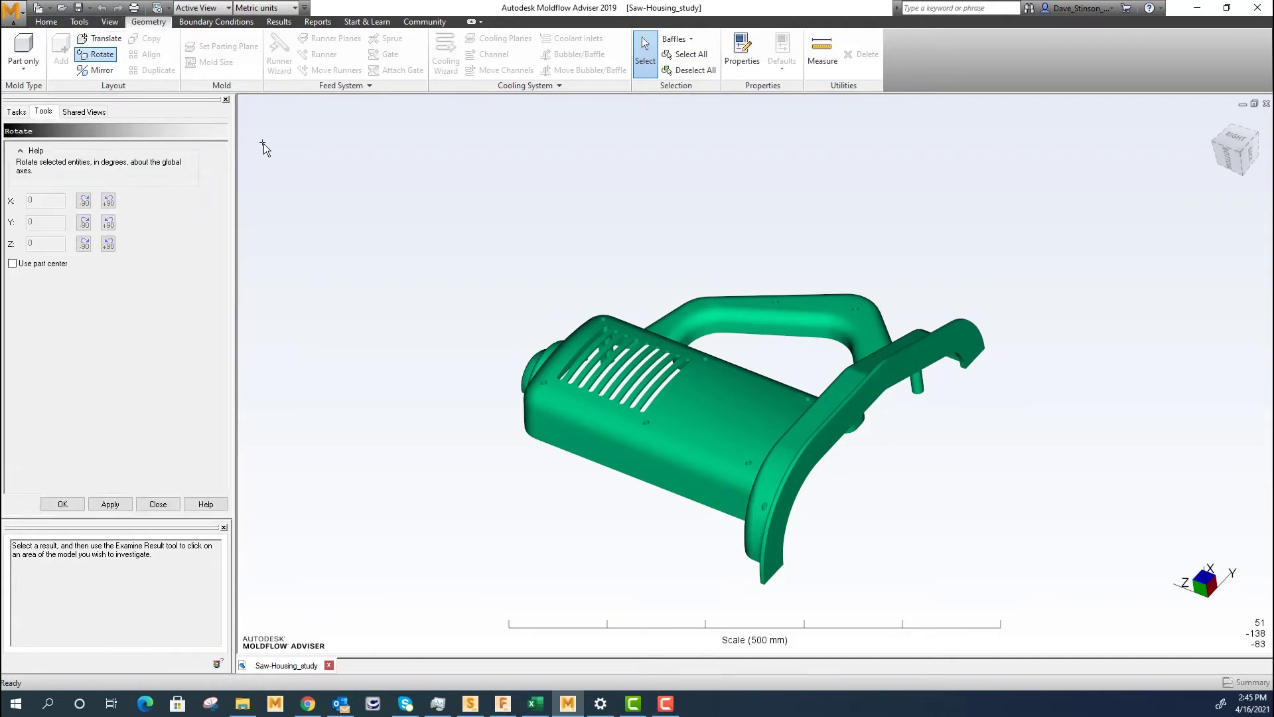
left_click(711, 427)
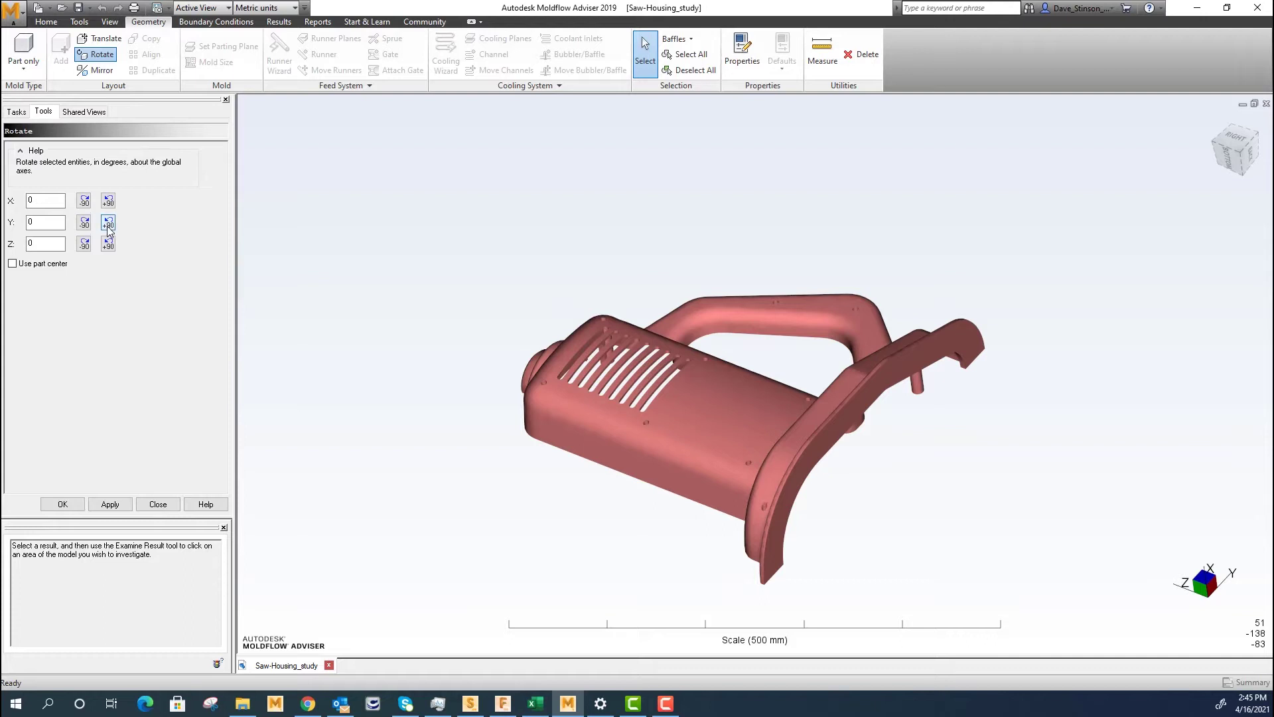
left_click(84, 223)
mouse_move(389, 321)
middle_mouse_down()
mouse_move(657, 236)
mouse_move(623, 126)
mouse_move(989, 345)
middle_mouse_up()
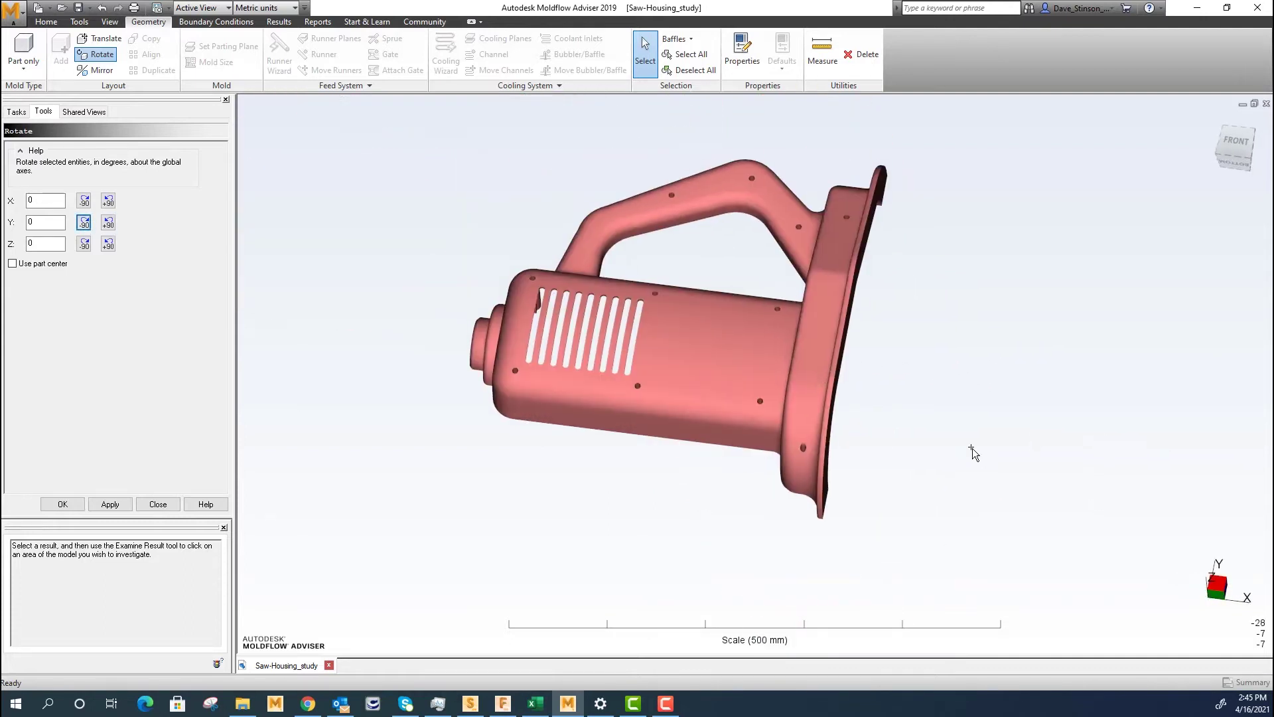
middle_click_drag(972, 448, 763, 305)
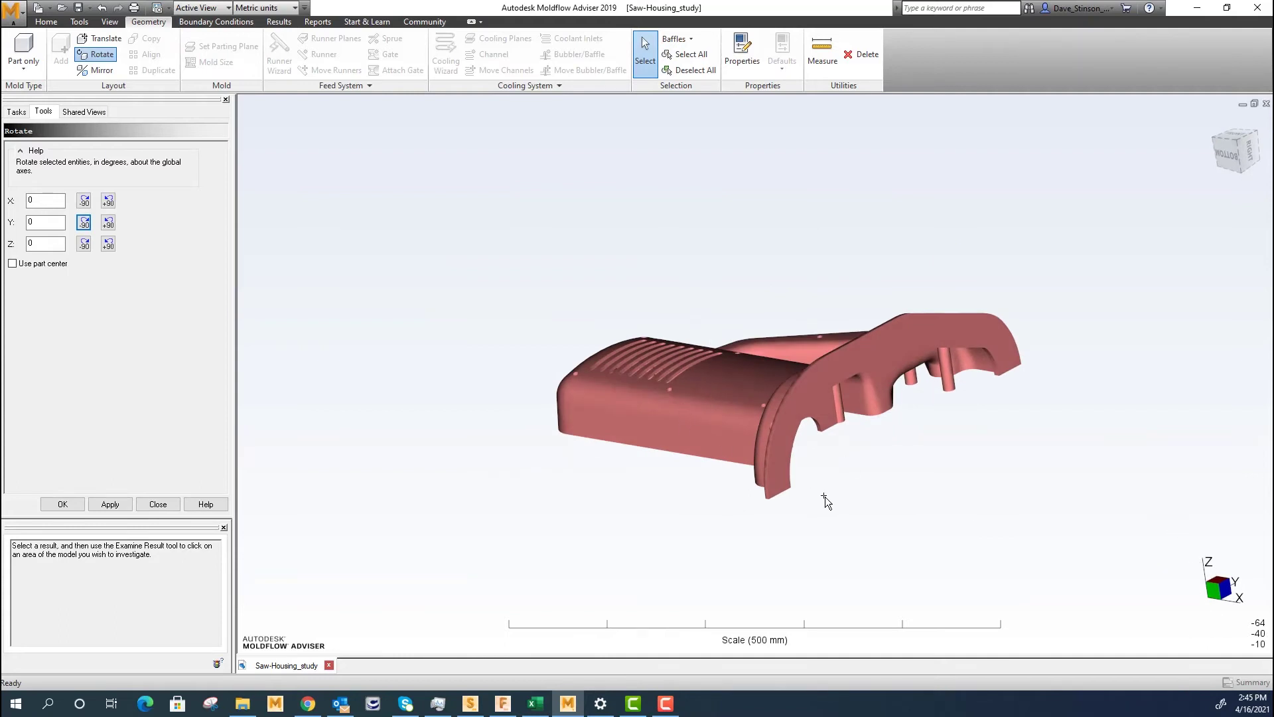
mouse_move(826, 496)
middle_mouse_down()
mouse_move(805, 436)
mouse_move(719, 464)
mouse_move(765, 480)
mouse_move(703, 436)
middle_mouse_up()
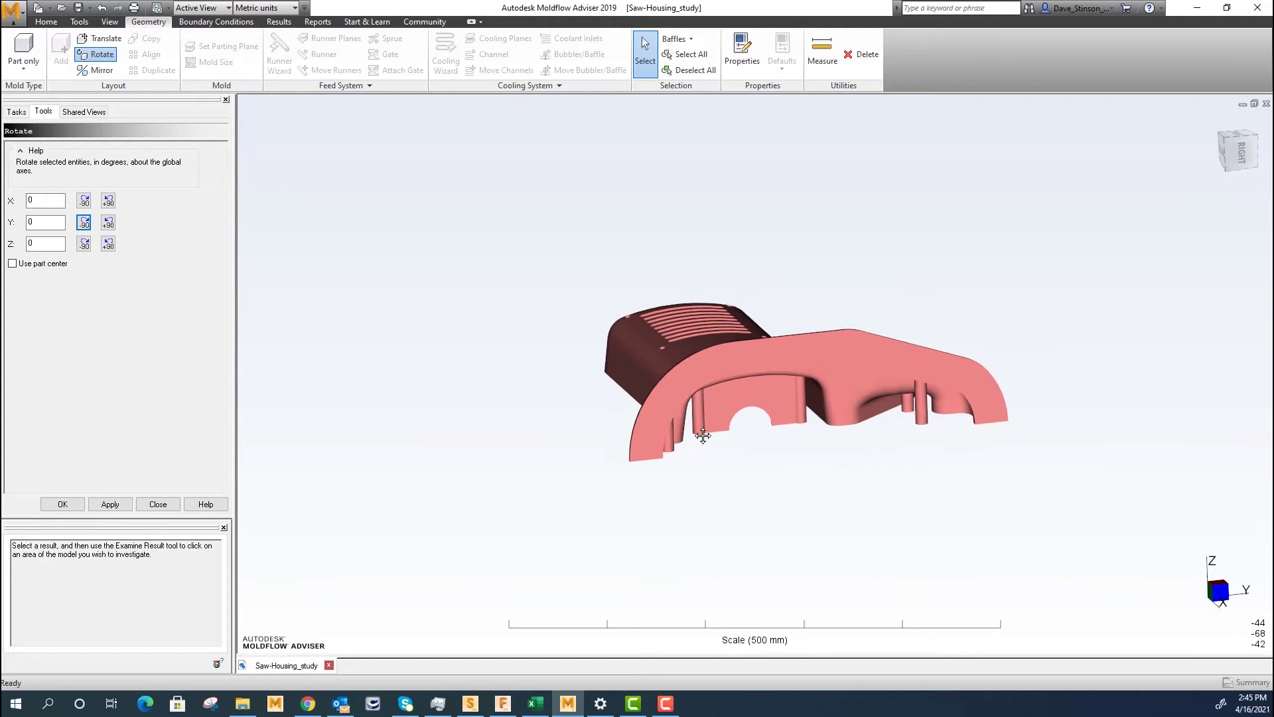
Close the Rotate tool, start Set Injection Locations, and orbit the housing to a front view
left_click(17, 111)
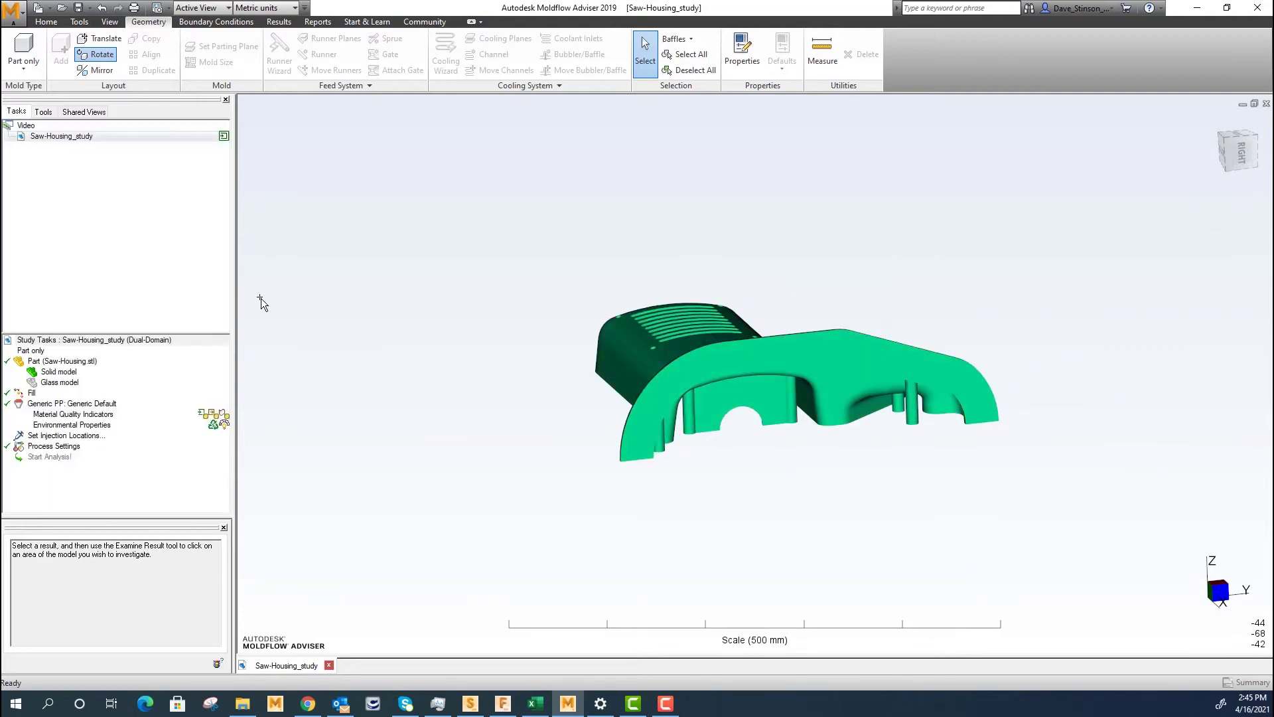
left_click(47, 437)
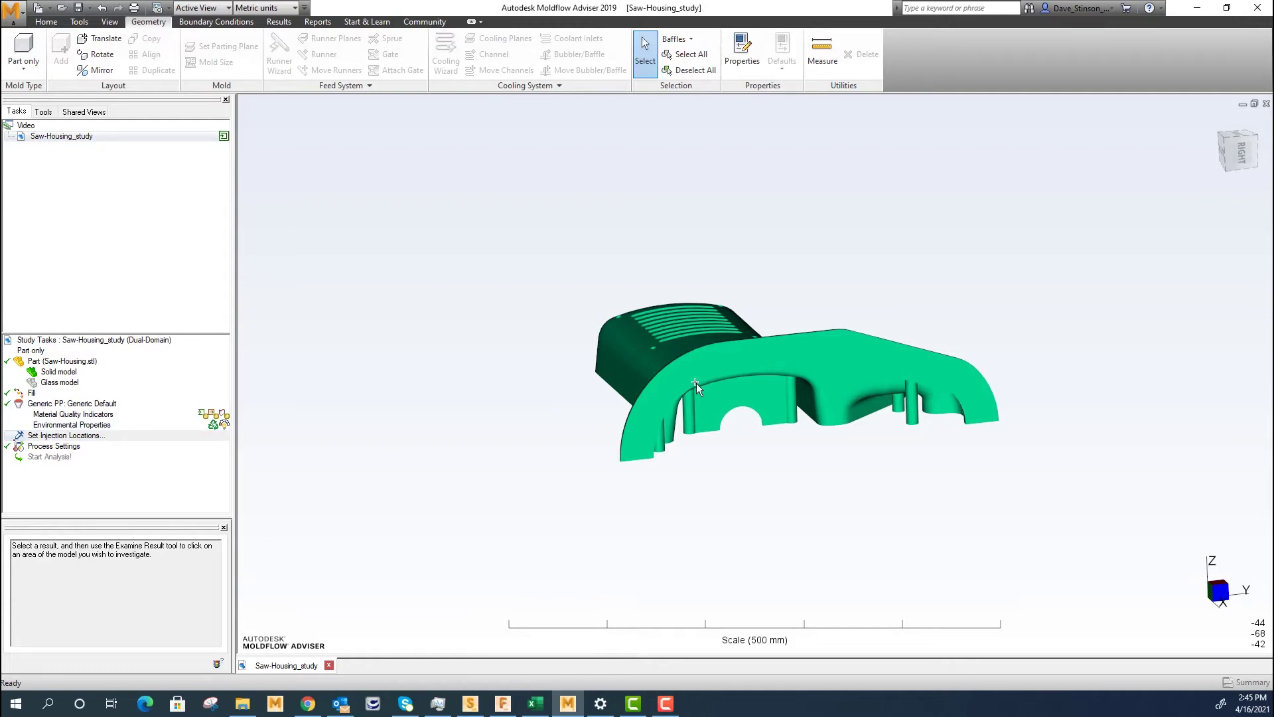
middle_click_drag(663, 388, 438, 445)
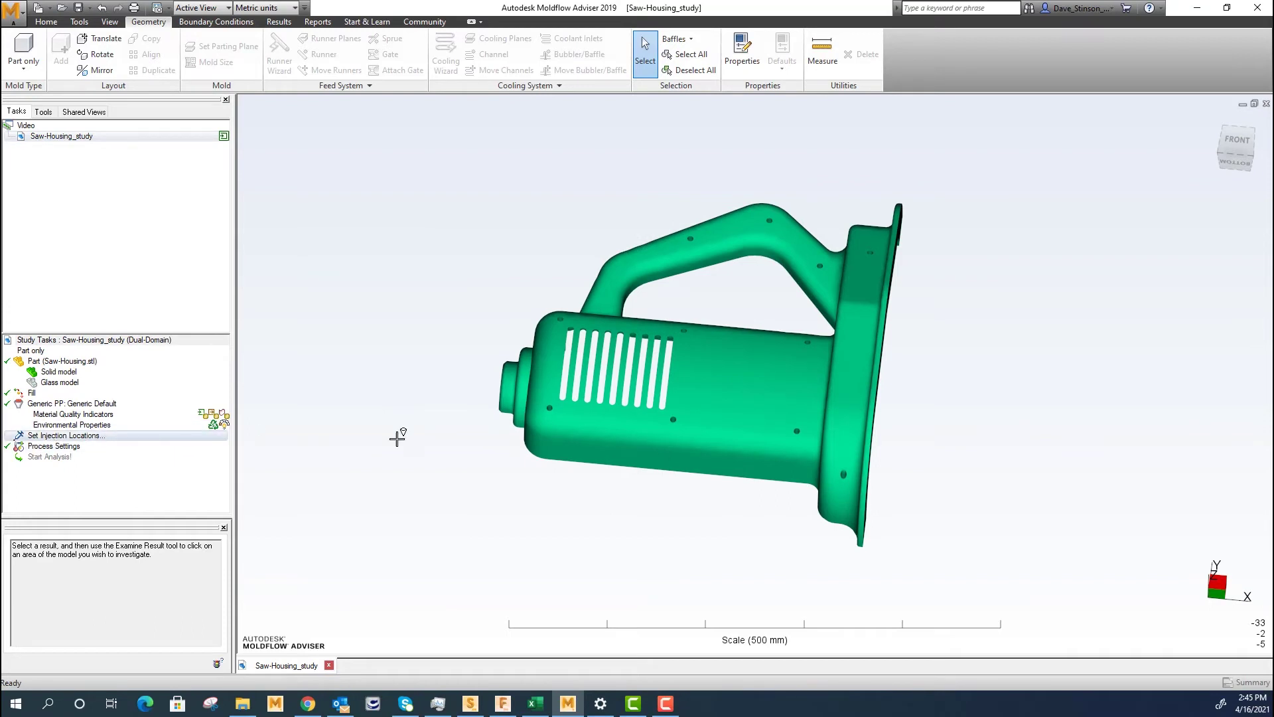
Gate the housing's lower edge and choose GS Caltex Corporation Hi-Prene M548N as material
left_click(690, 473)
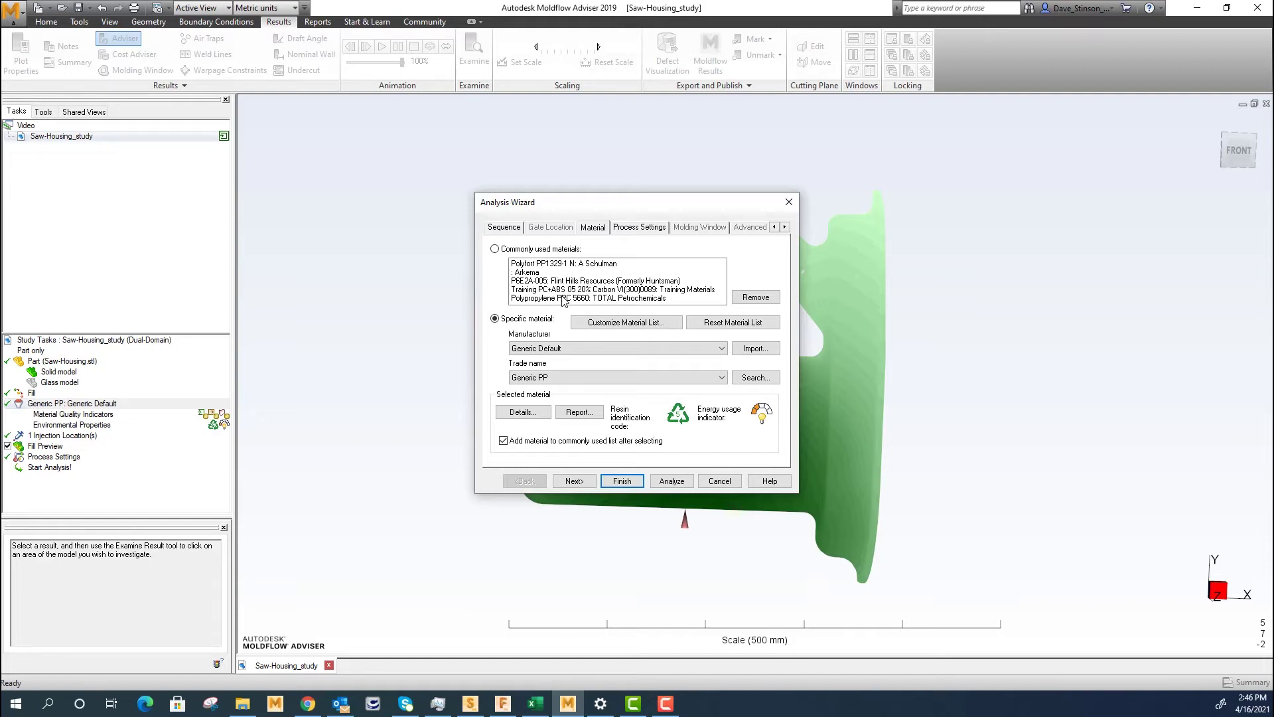
left_click(712, 377)
left_click(584, 390)
left_click(624, 349)
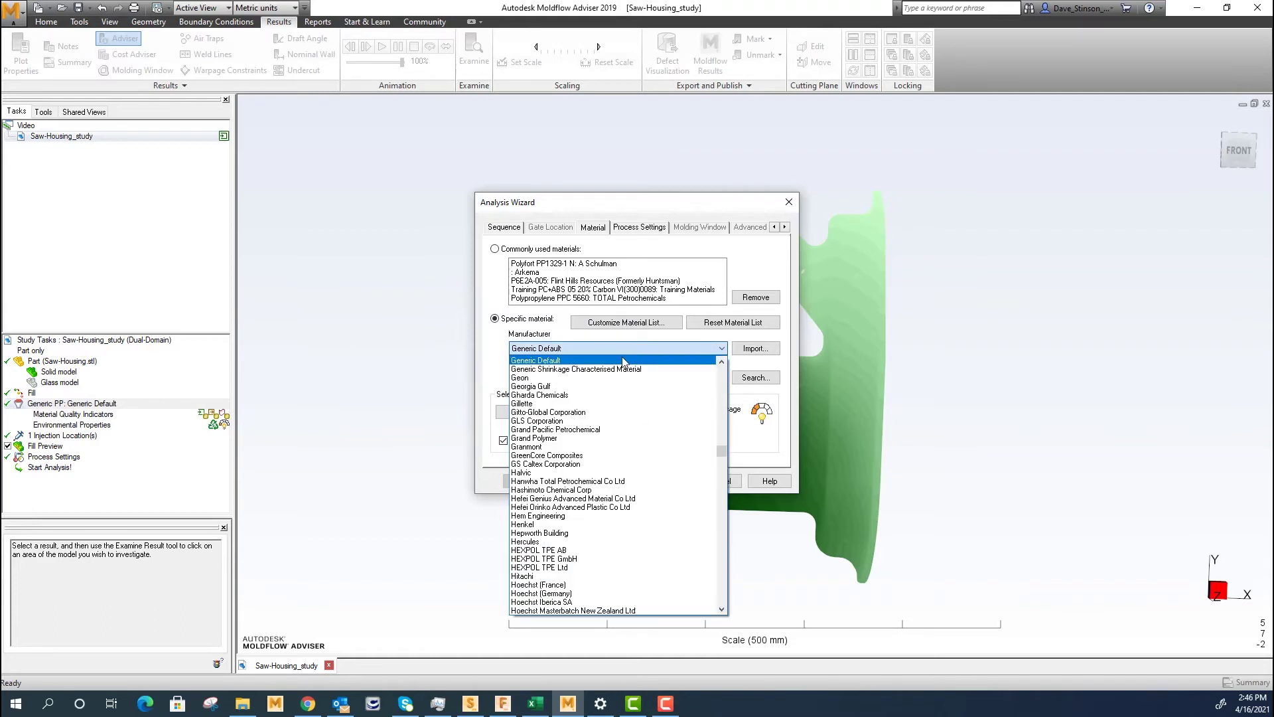
left_click(620, 463)
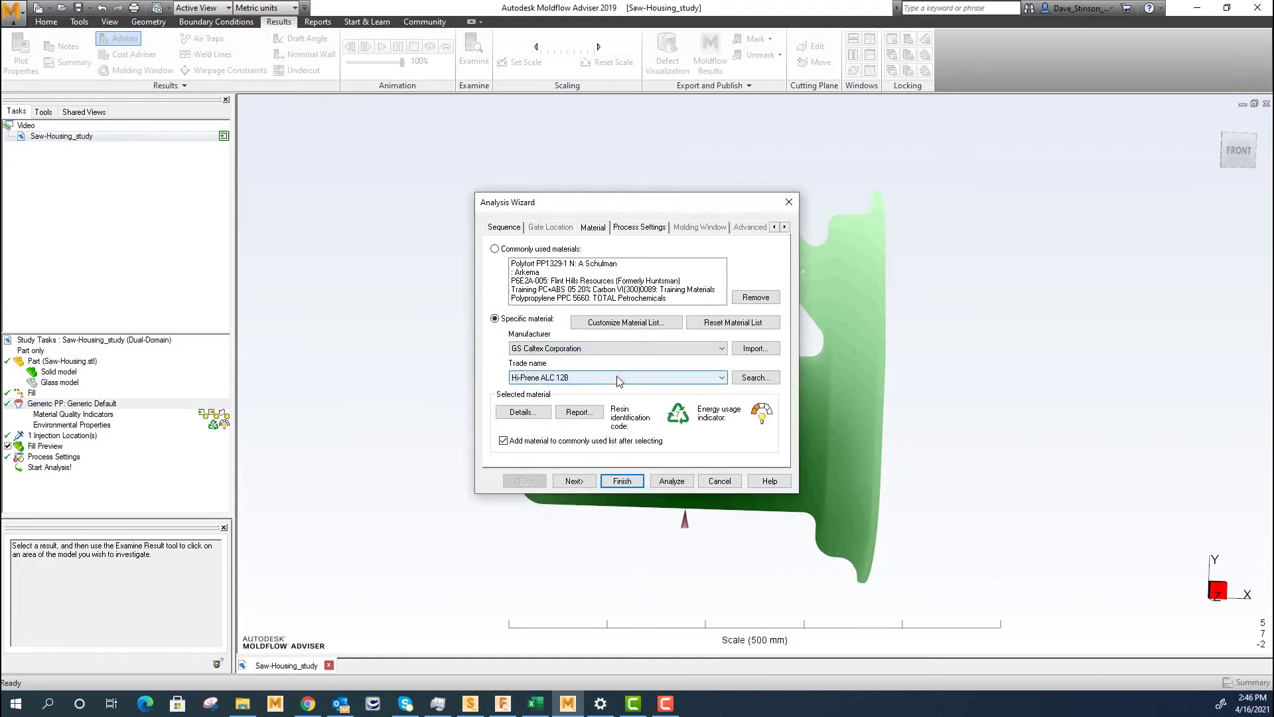
left_click(619, 377)
left_click(620, 488)
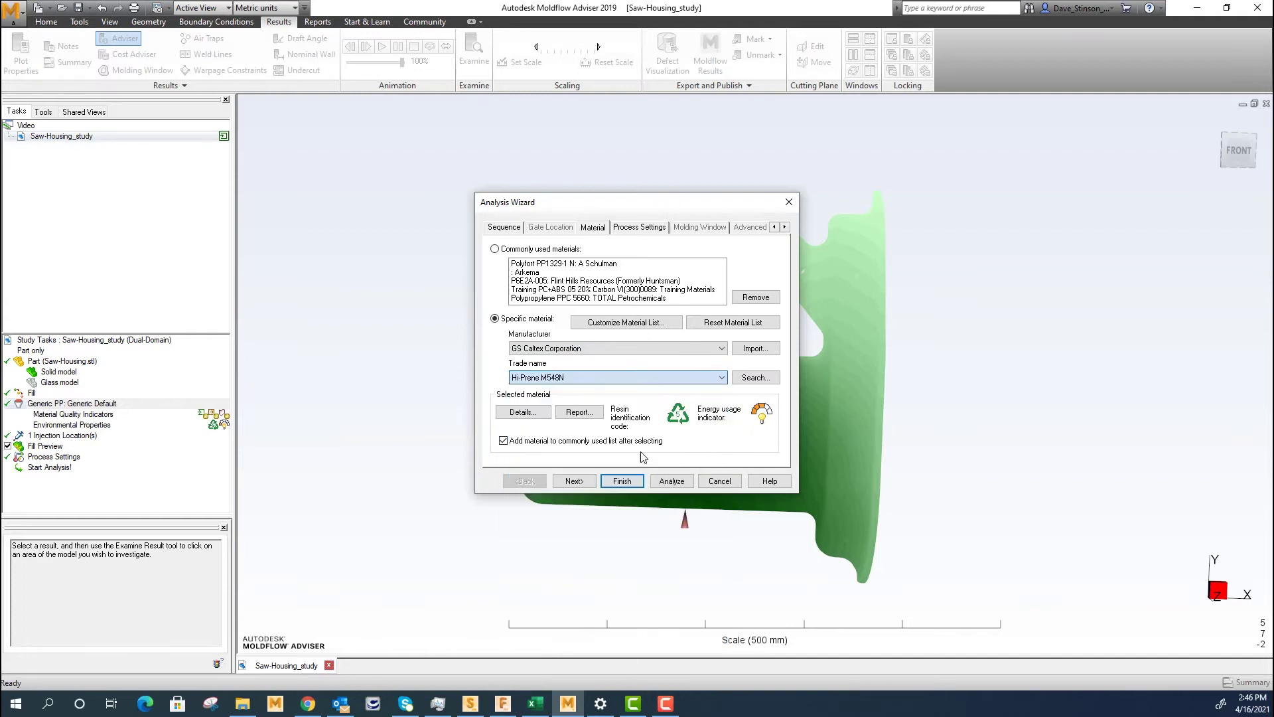
left_click(575, 481)
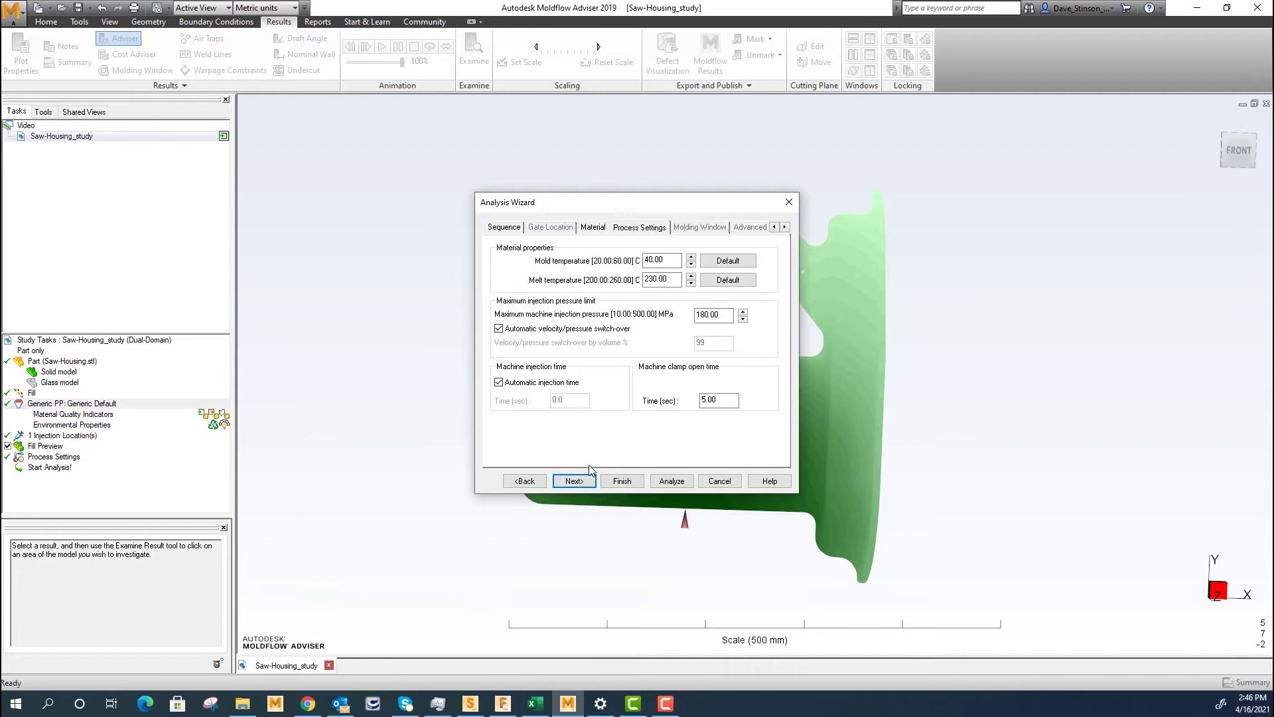
Keep the default process settings (mold 40 °C, melt 230 °C, 180 MPa) and continue to Accuracy
left_click(574, 481)
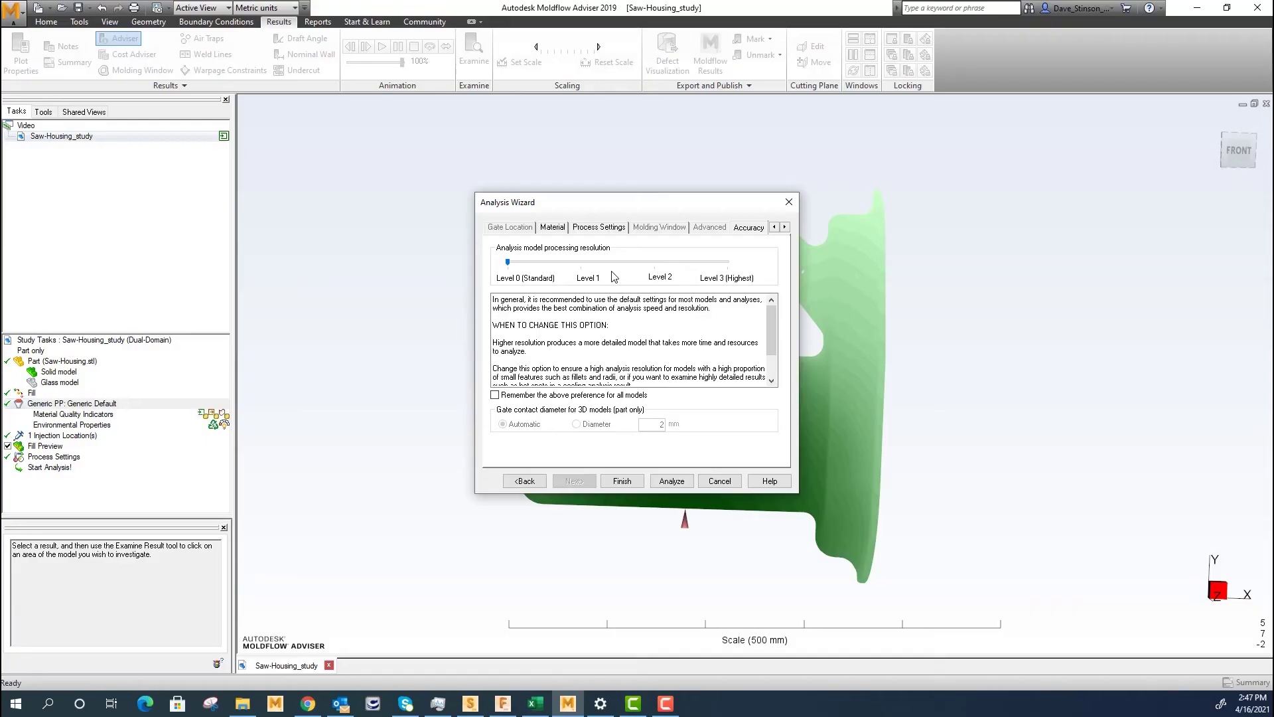
Finish the wizard at Level 0 (Standard) accuracy and run the fill analysis to completion
left_click(628, 487)
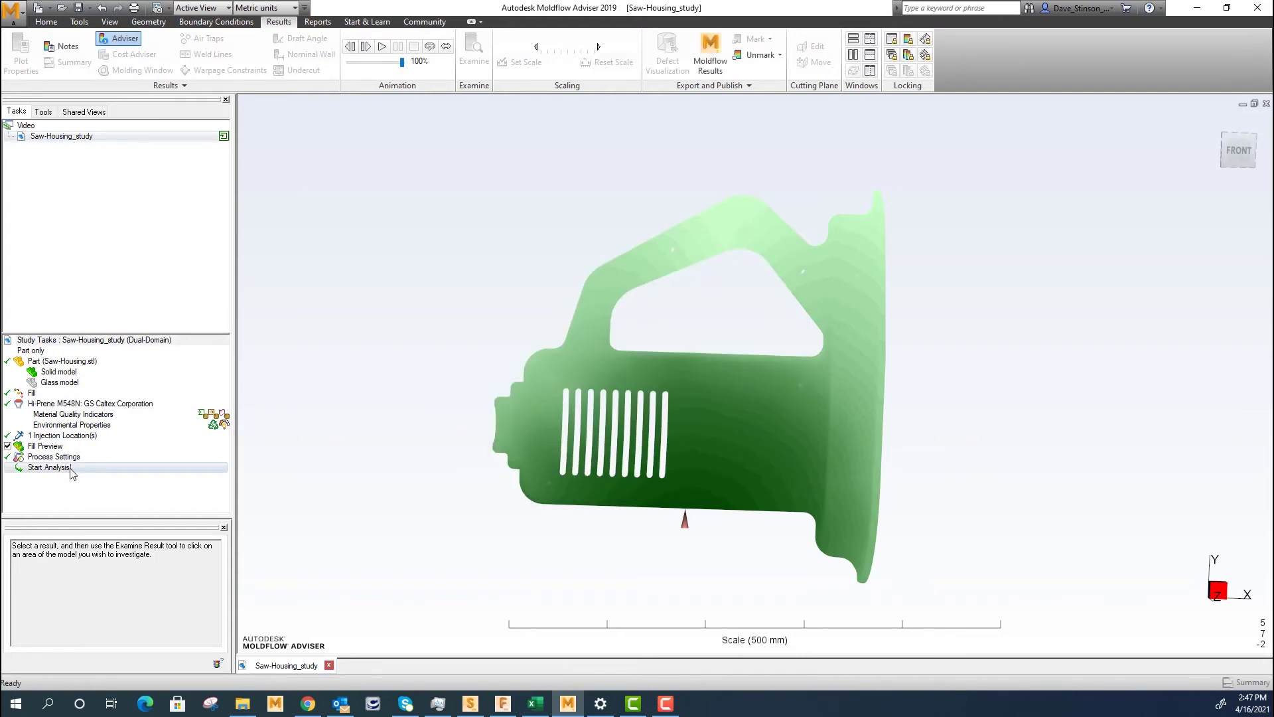
left_click(7, 447)
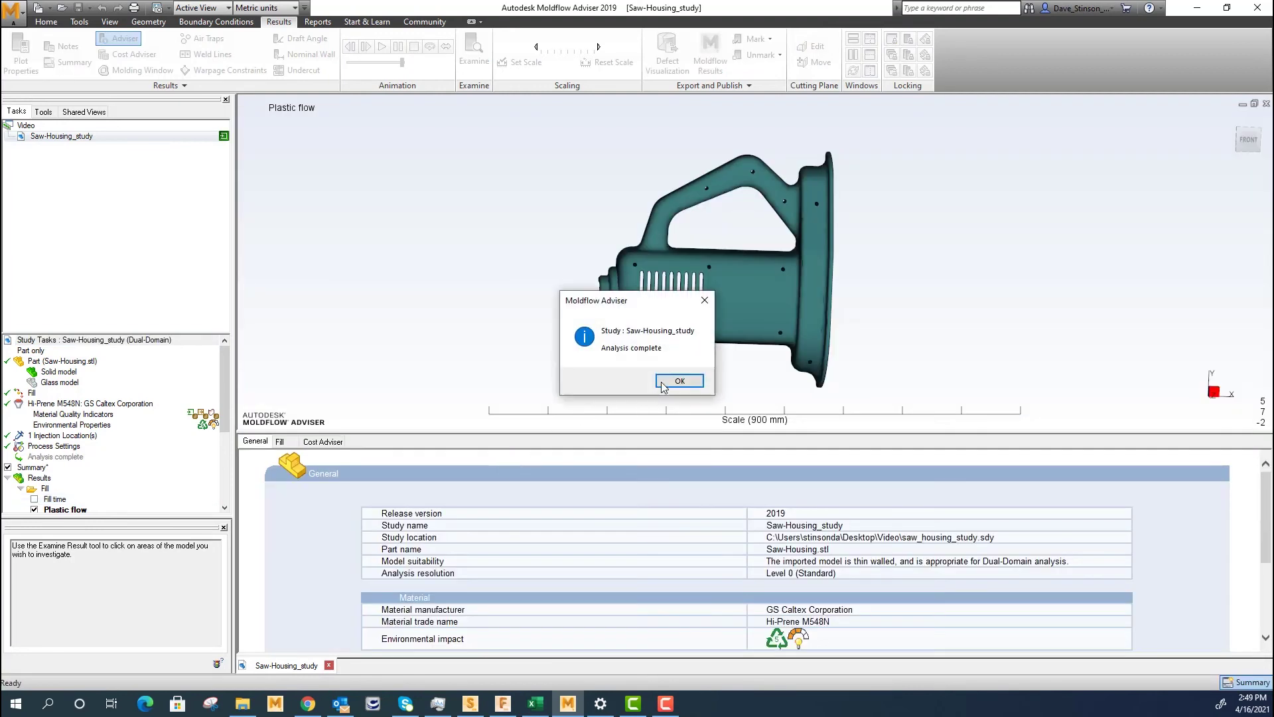
Dismiss the completion message, review the Fill summary, and plot Fill time (0 to 5.171 s)
left_click(679, 382)
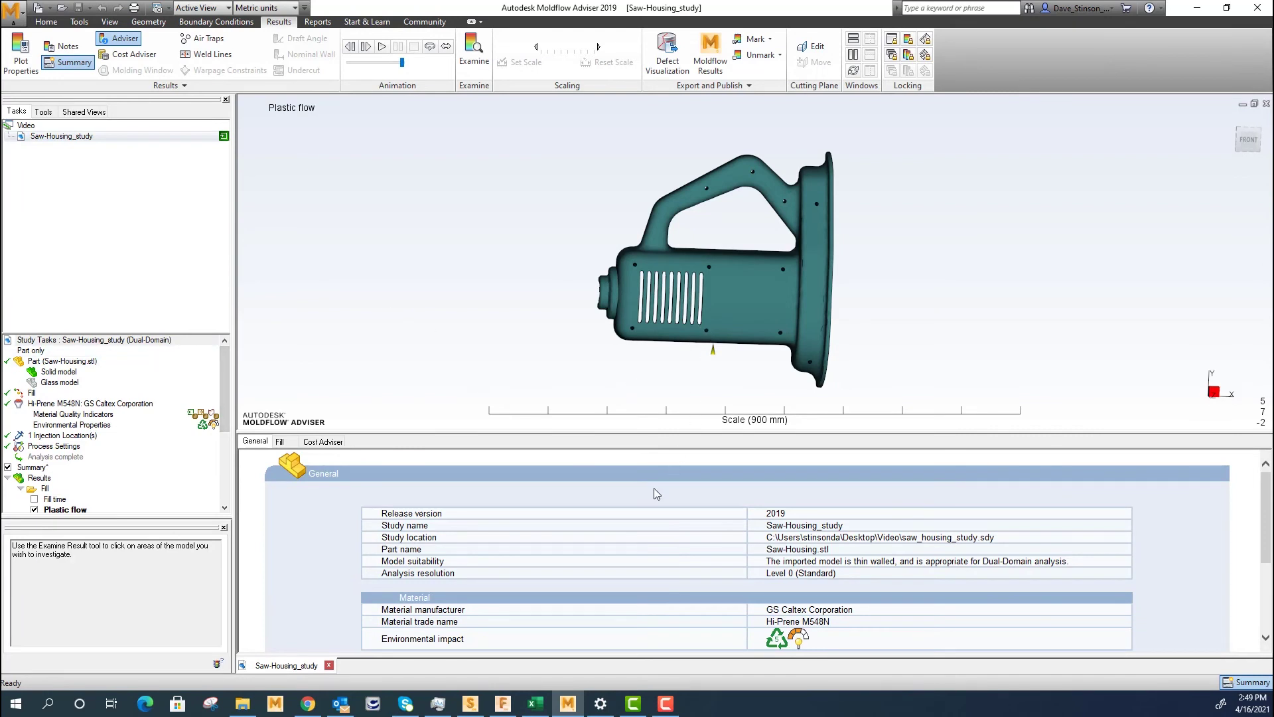
left_click(280, 442)
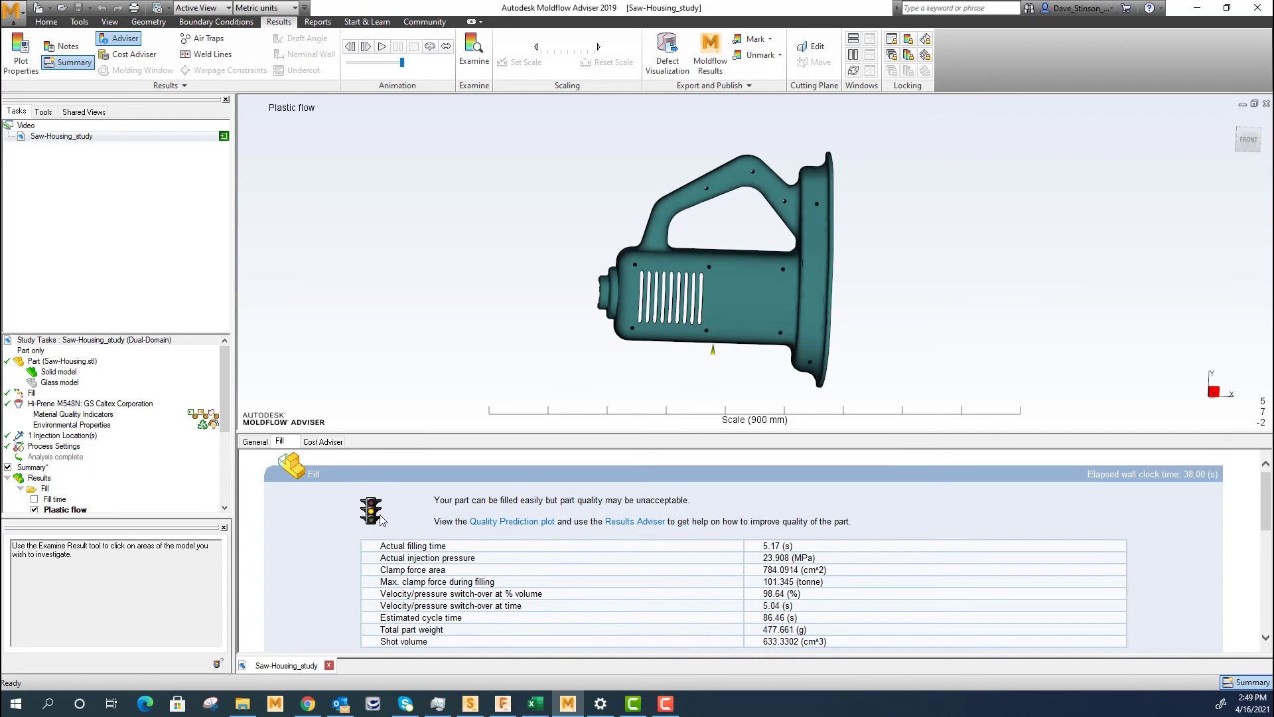
scroll(40, 371, "down", 5)
left_click(34, 361)
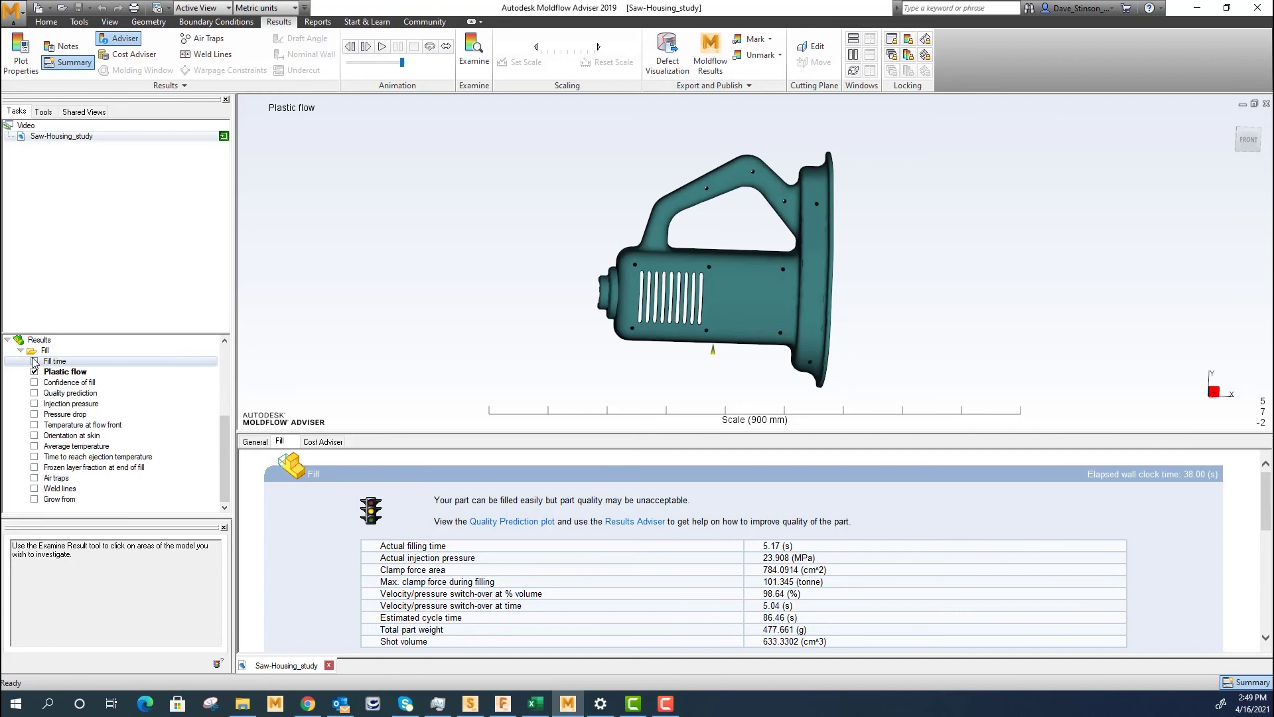
Play the Fill time animation to watch the melt front spread from the gate
left_click(382, 48)
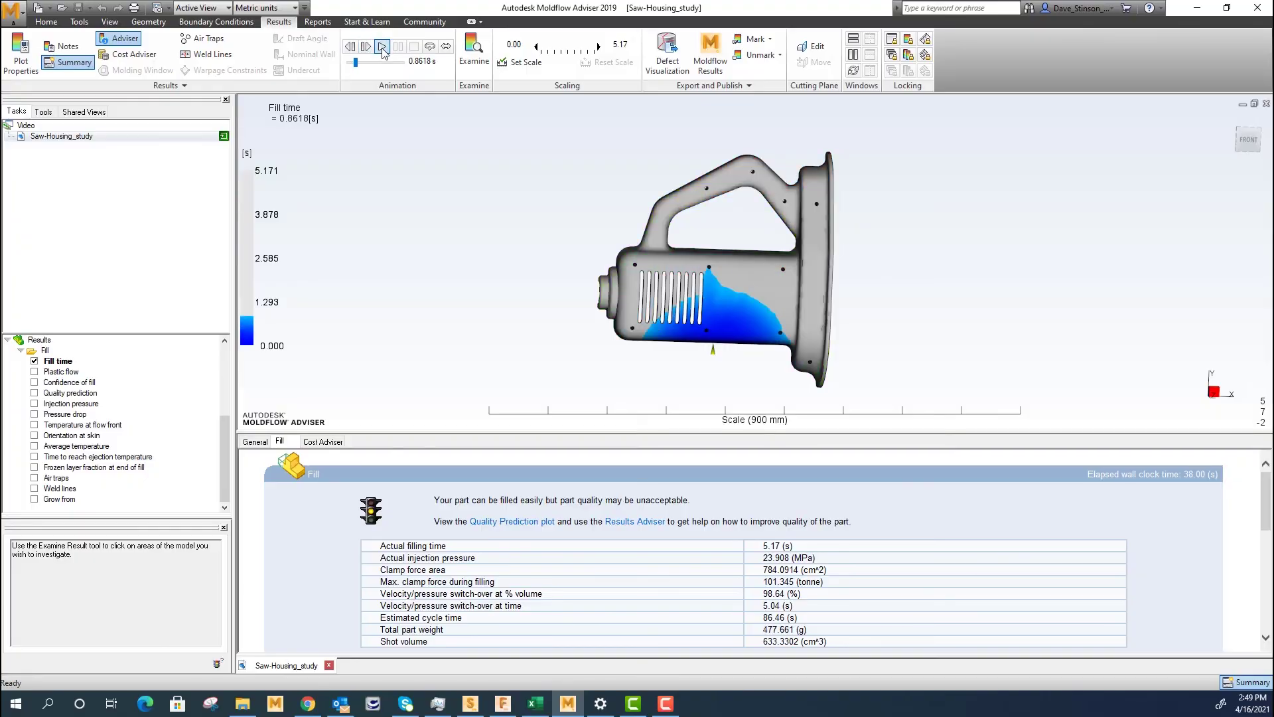
Display the Weld lines result, then the Injection pressure result on the housing
left_click(34, 488)
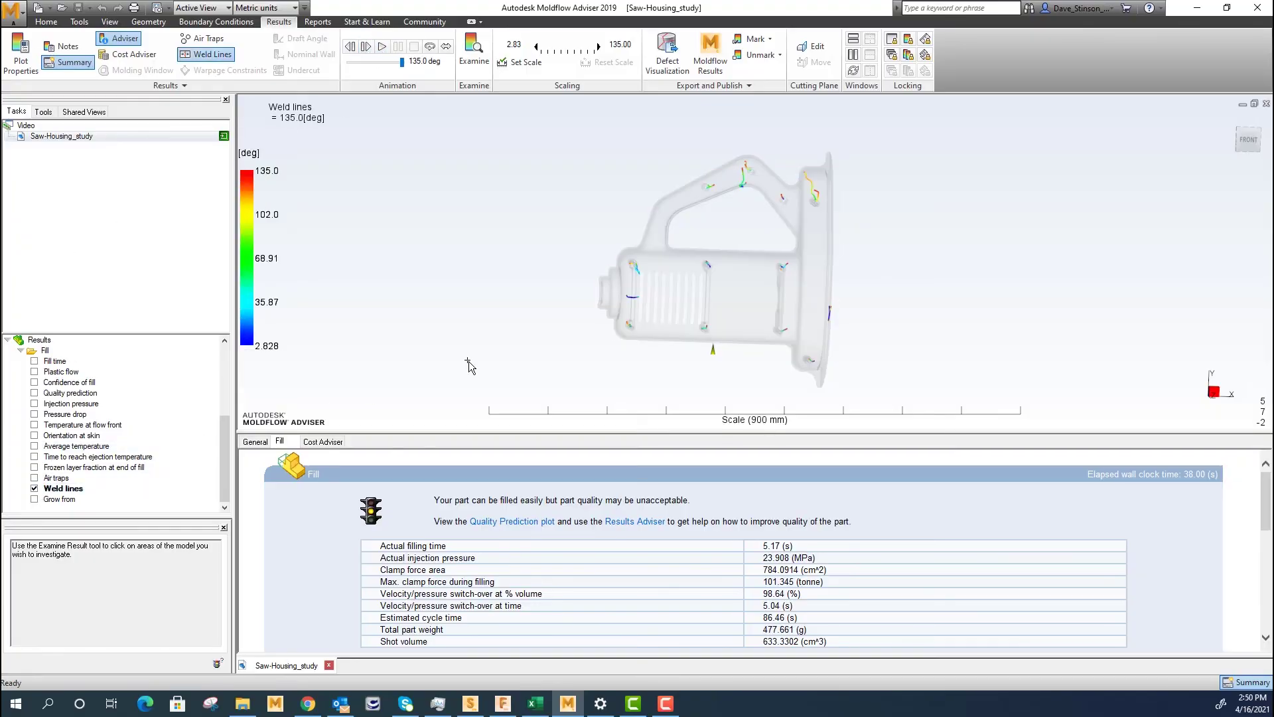
scroll(720, 309, "up", 5)
scroll(753, 293, "up", 2)
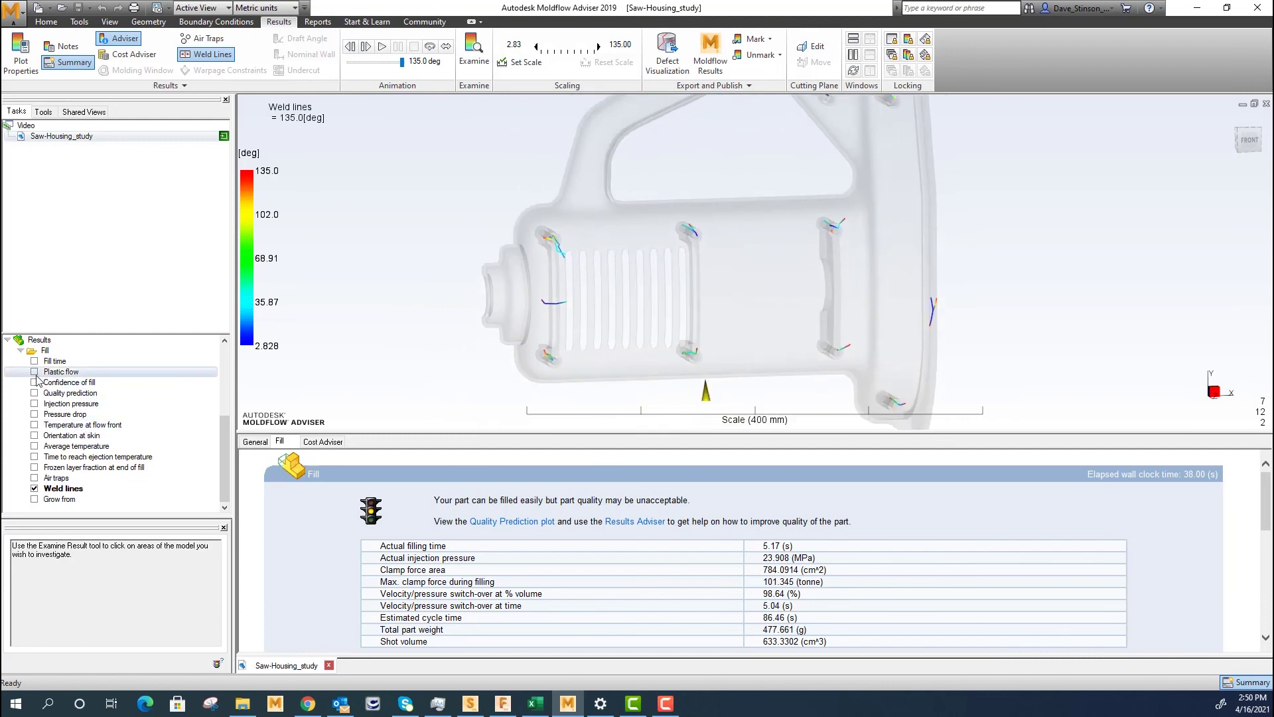
left_click(71, 404)
Show the Air traps result from an oblique top view, then switch back to Fill time
scroll(692, 326, "down", 3)
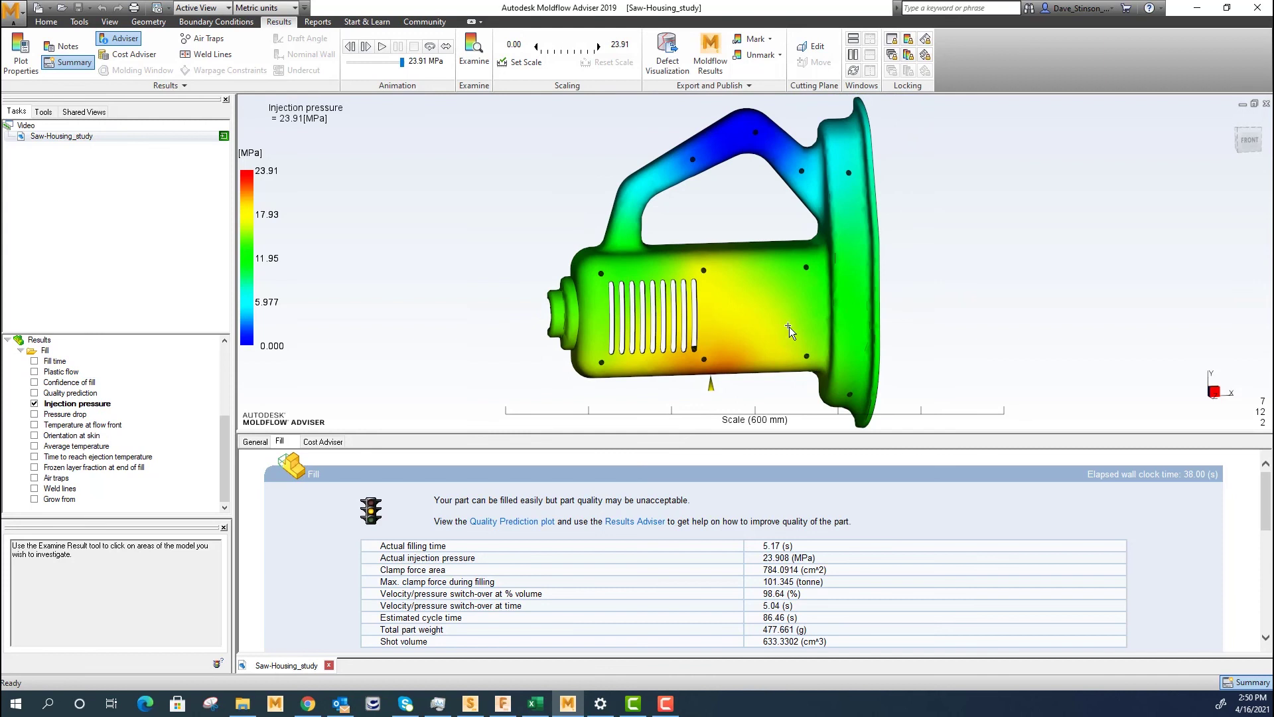
left_click(34, 477)
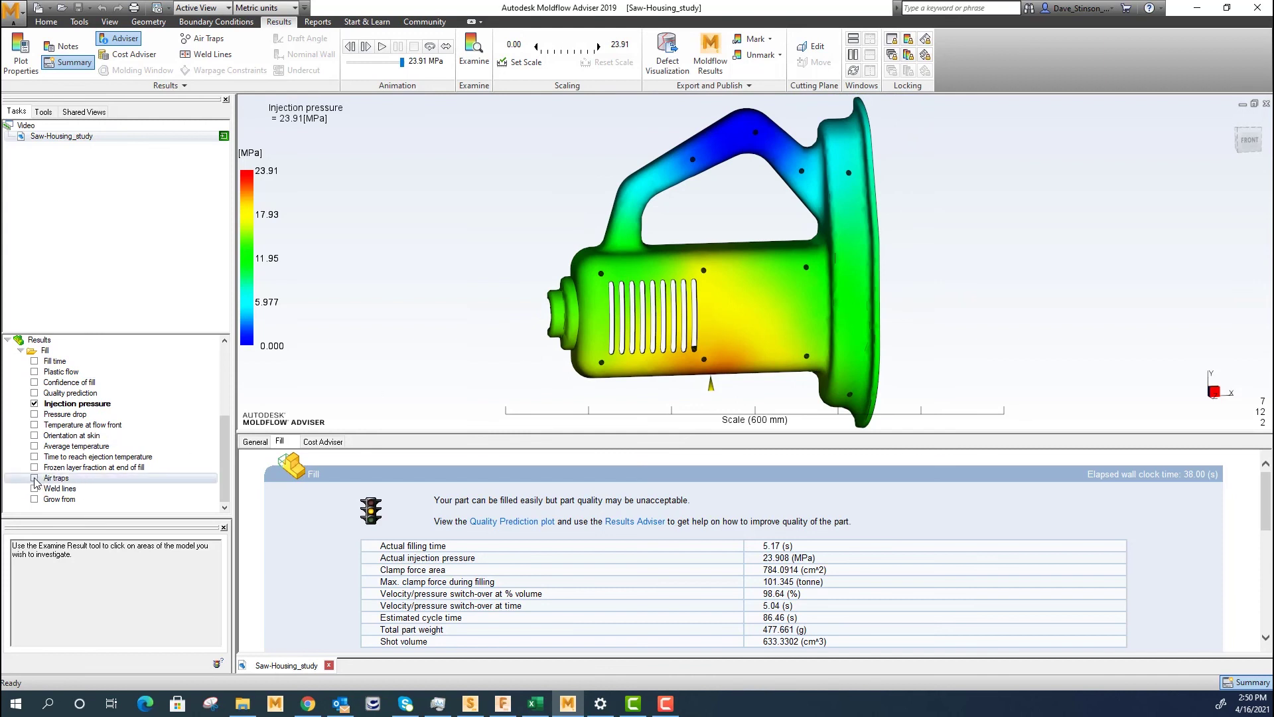
middle_click_drag(631, 301, 822, 313)
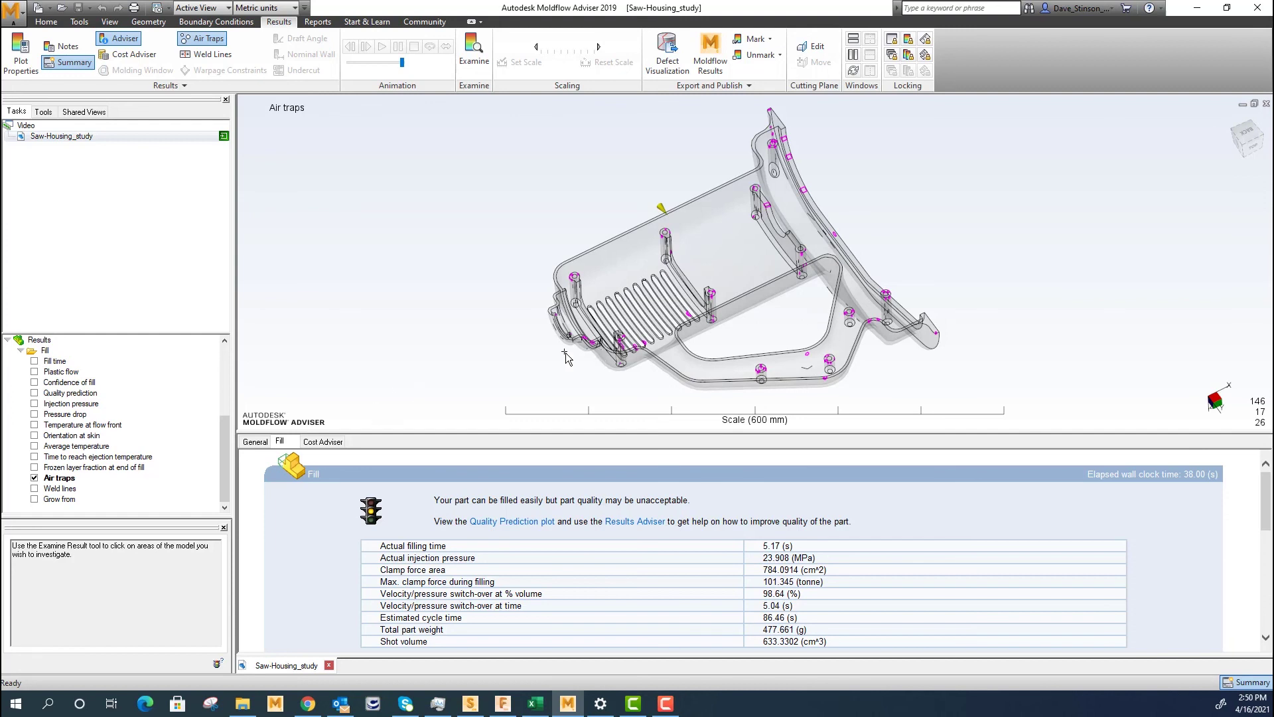
left_click(34, 361)
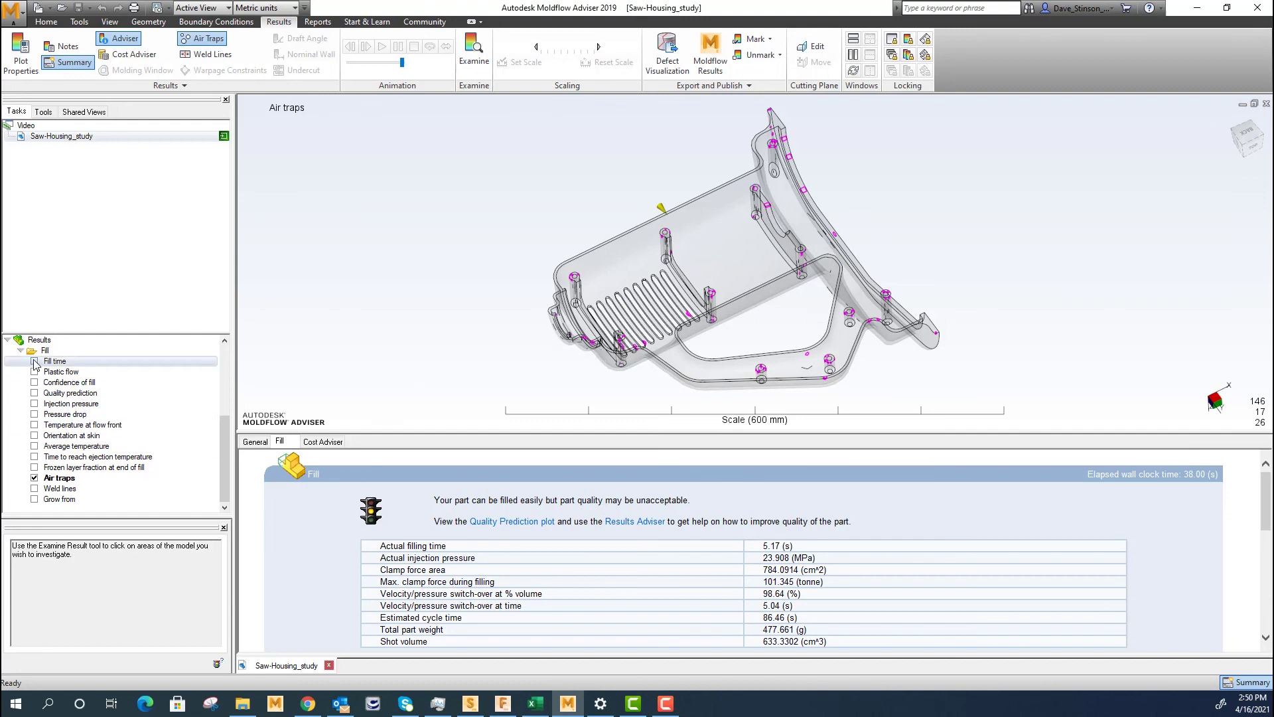